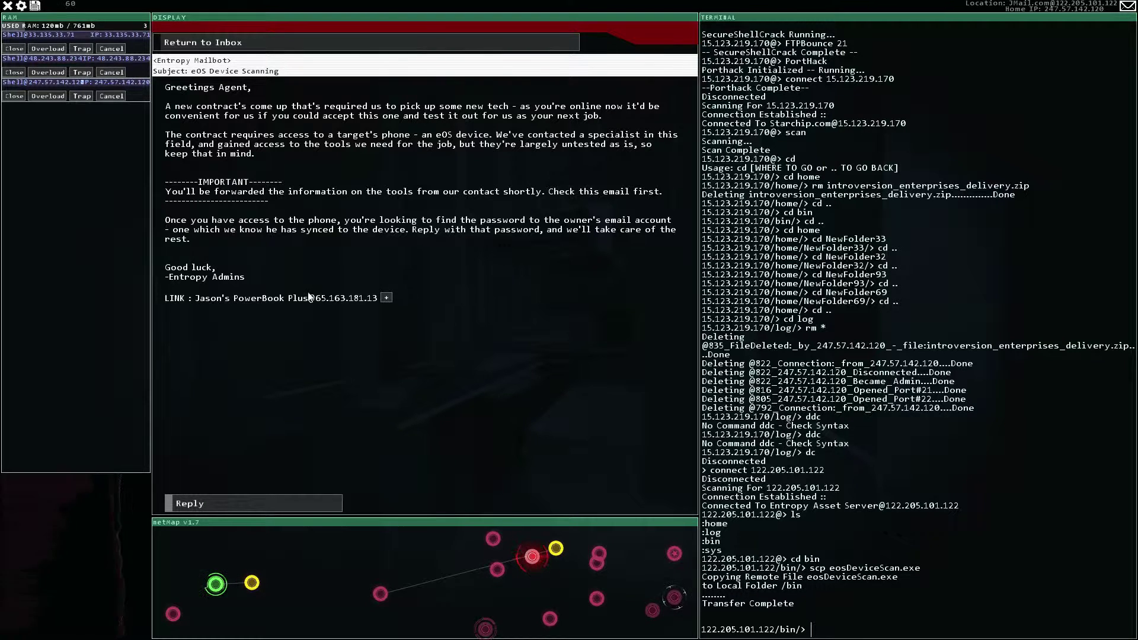
Reveal Jason's PowerBook Plus on the network map from the contract email link
left_click(386, 298)
Wipe the Entropy Asset Server's /log folder with rm * and disconnect with dc
left_click(674, 553)
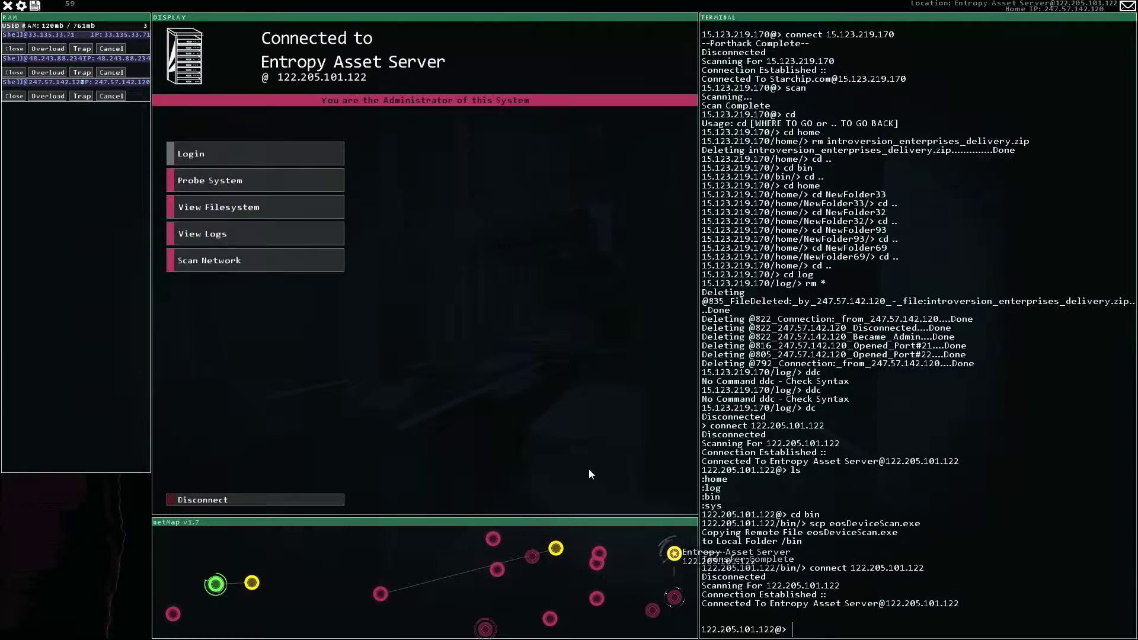
left_click(251, 209)
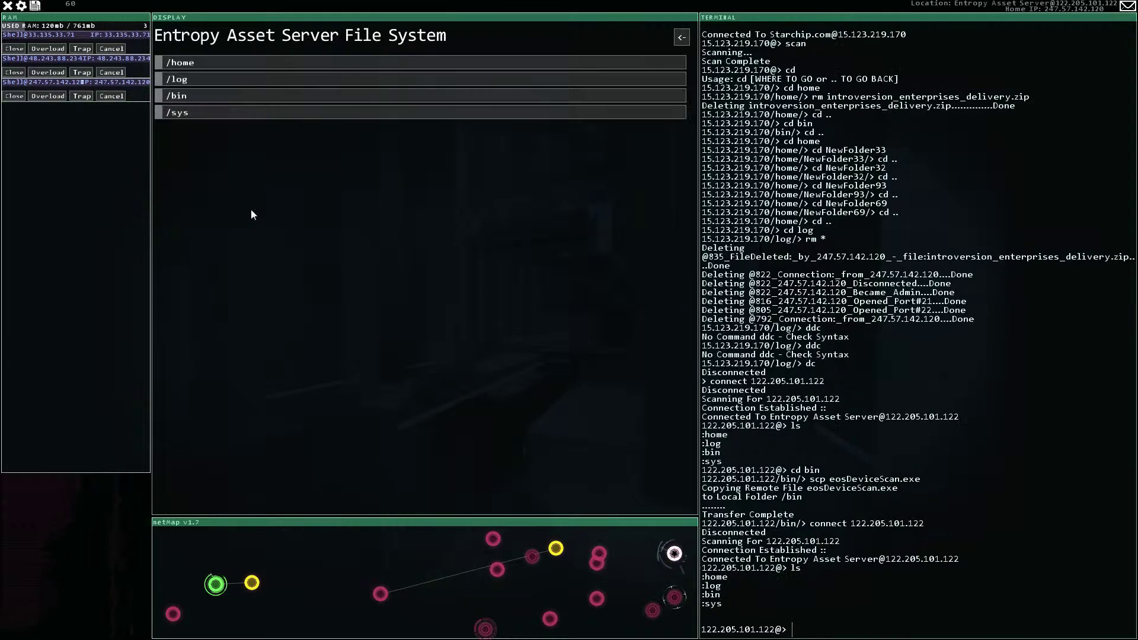
left_click(190, 98)
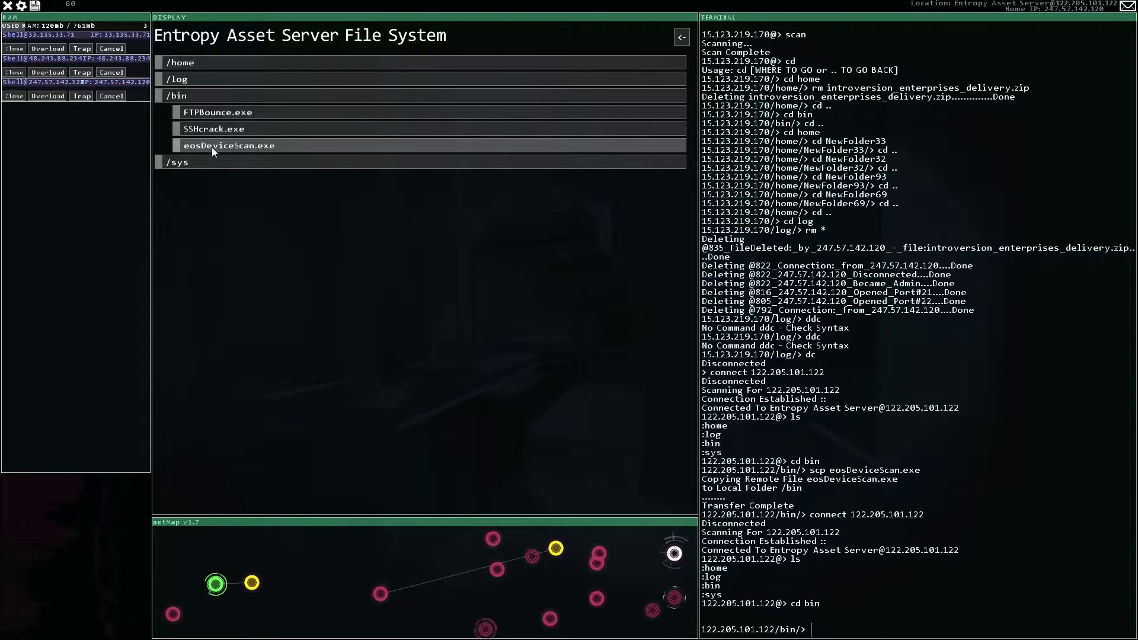
left_click(190, 77)
type("*")
key("Return")
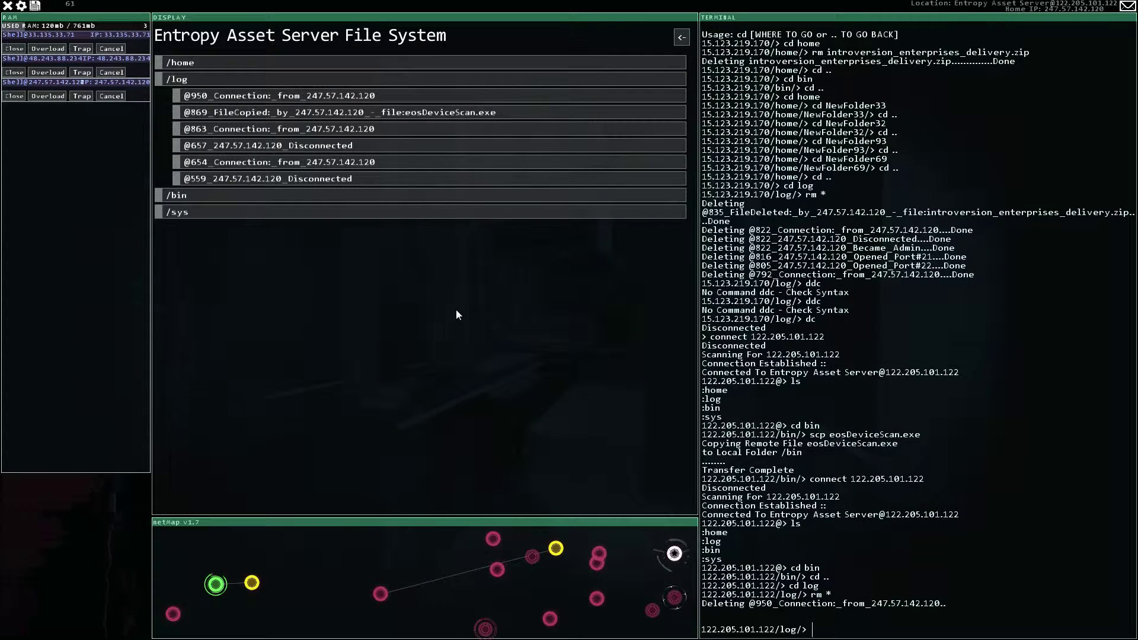
type("dc")
key("Return")
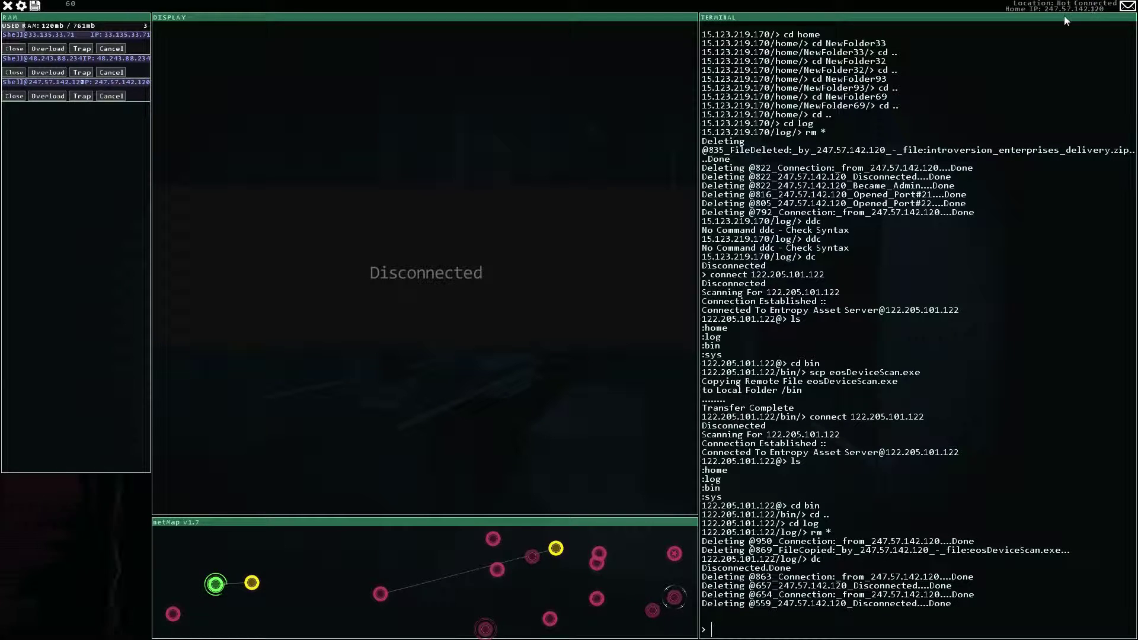
left_click(1129, 7)
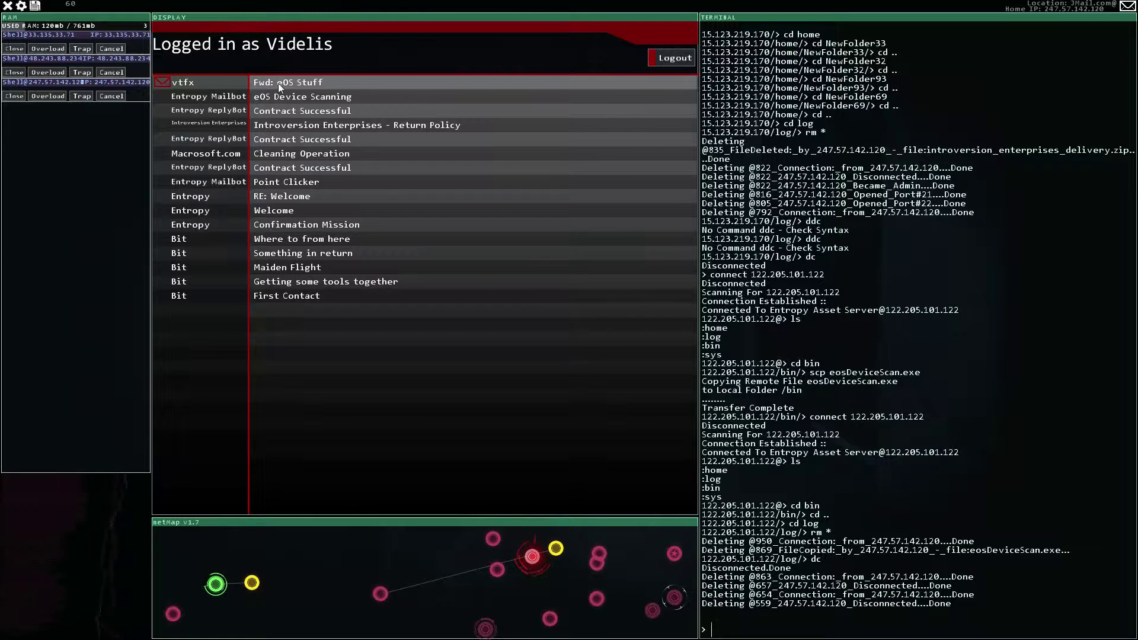
left_click(297, 82)
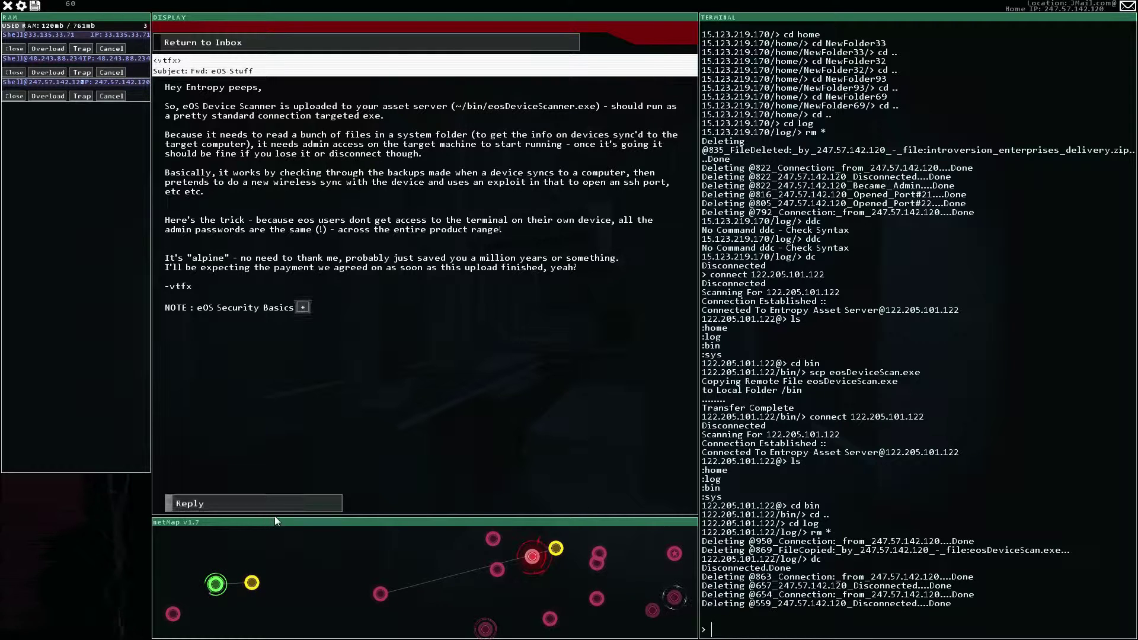
left_click(675, 603)
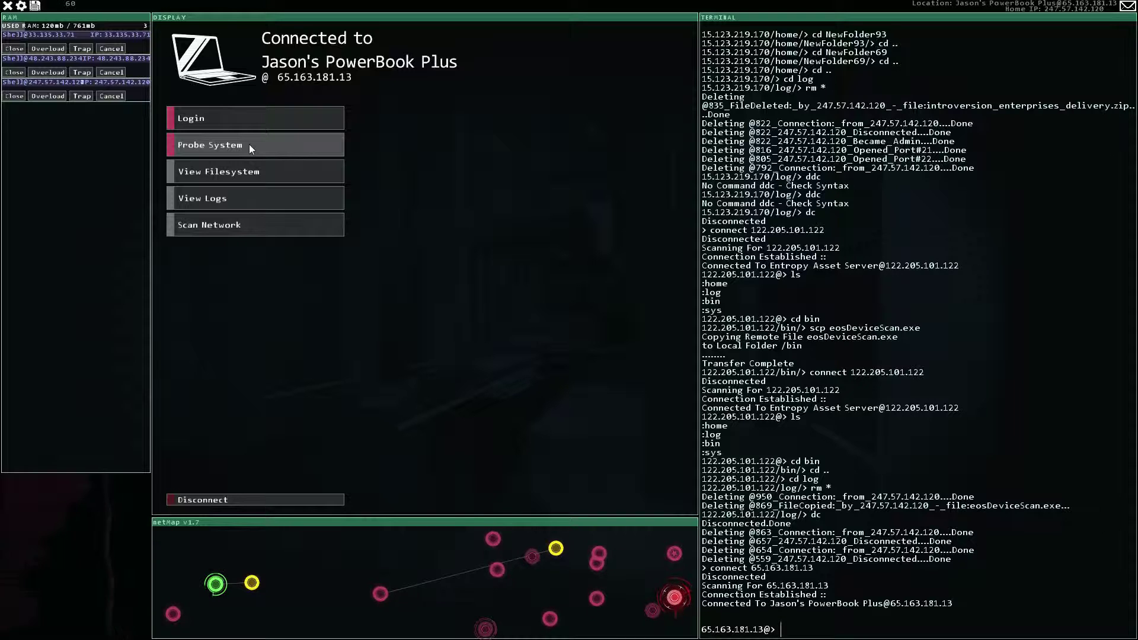
Probe the PowerBook, crack SSH port 22 and FTP port 21, then PortHack for admin access
left_click(249, 144)
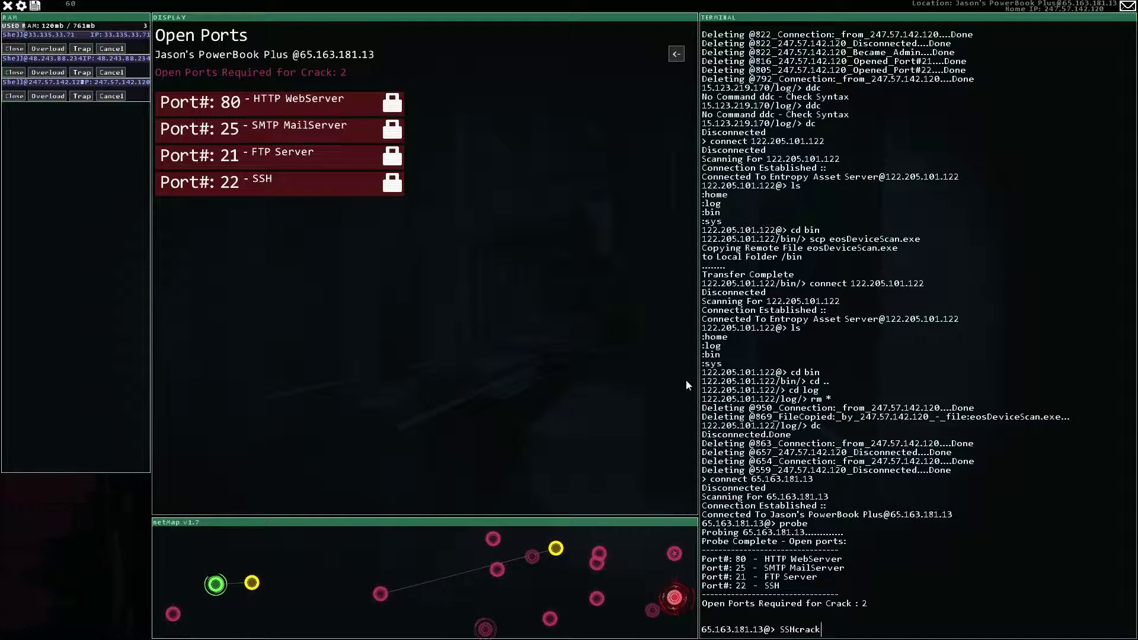
type("2")
key("Return")
type("FTPBounce")
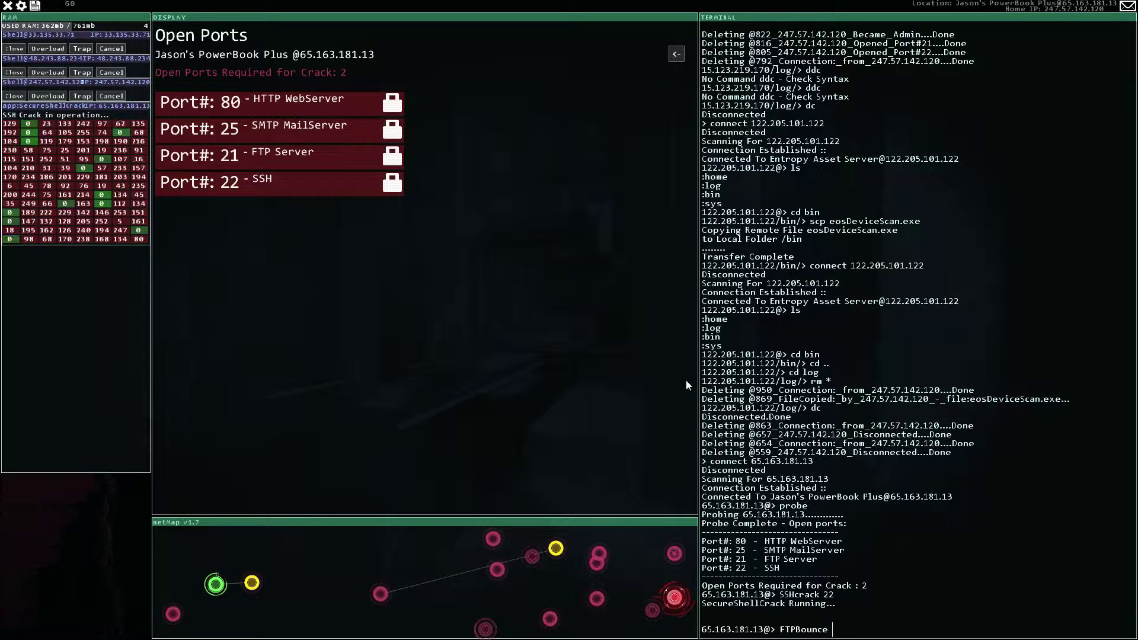
type(" 21")
key("Return")
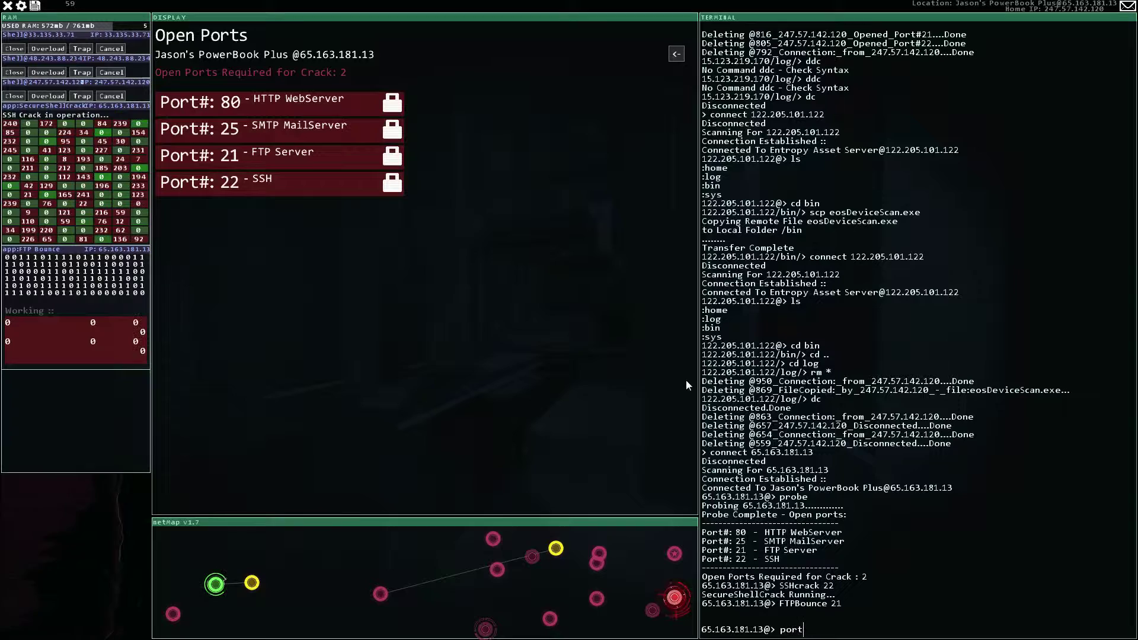
type("PortHack")
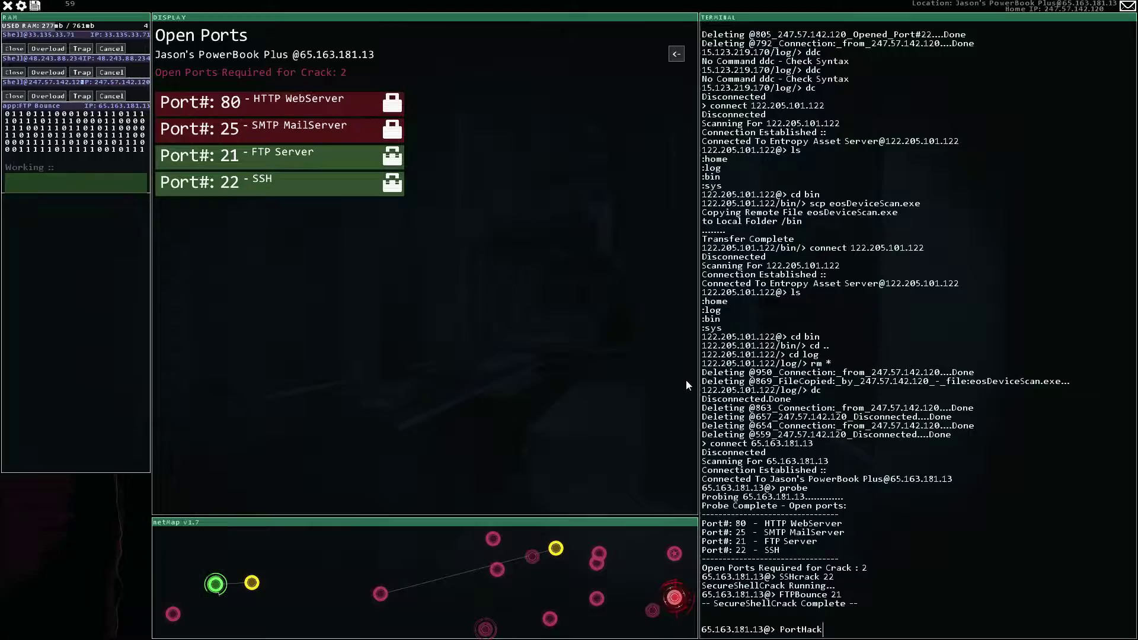
key("Return")
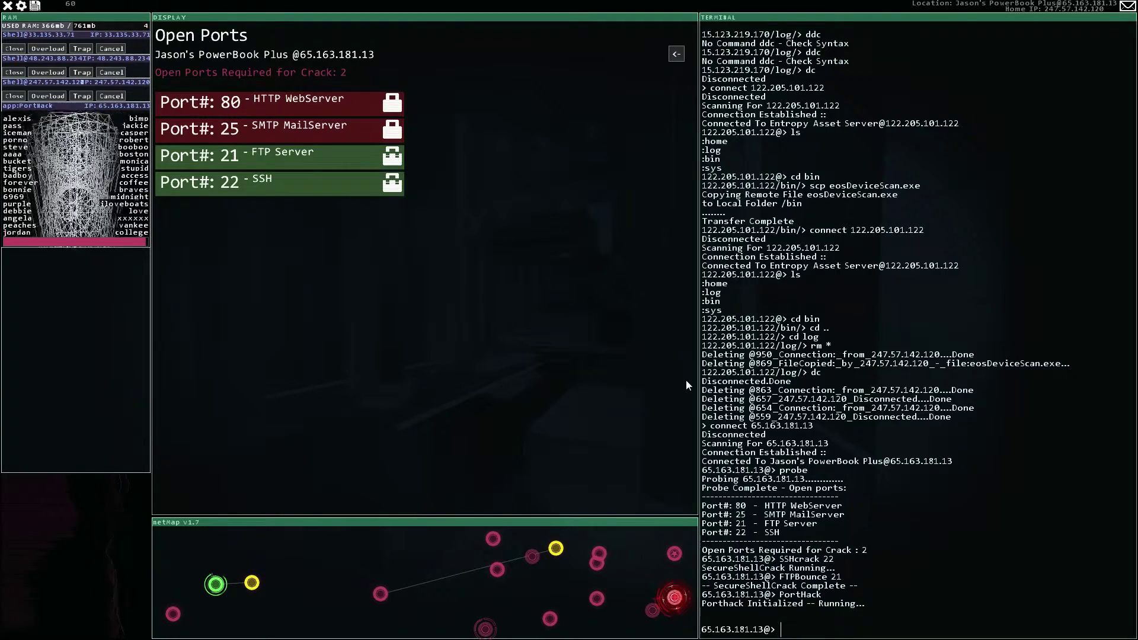
type("scan")
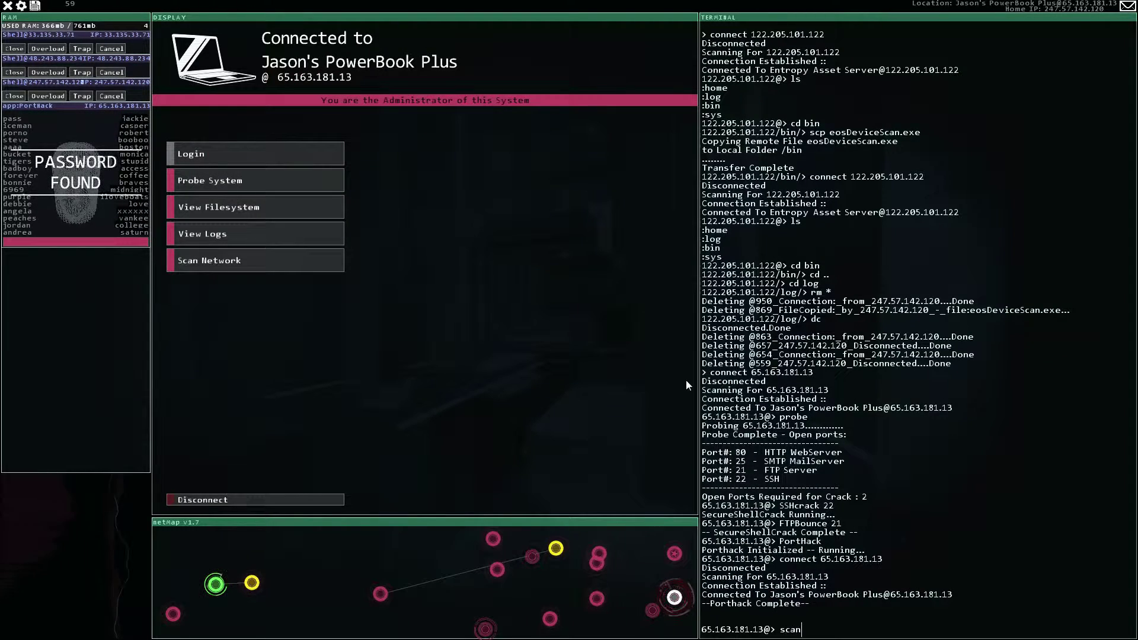
Scan the PowerBook's network and browse /home, its subfolders, /bin, /sys and /log
key("Return")
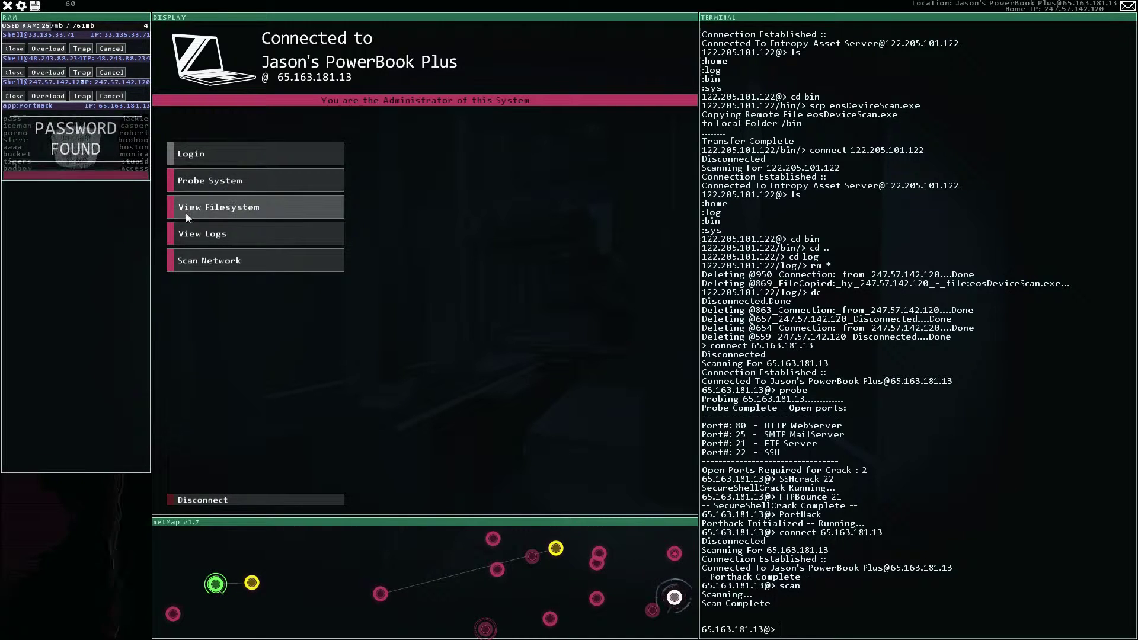
left_click(214, 205)
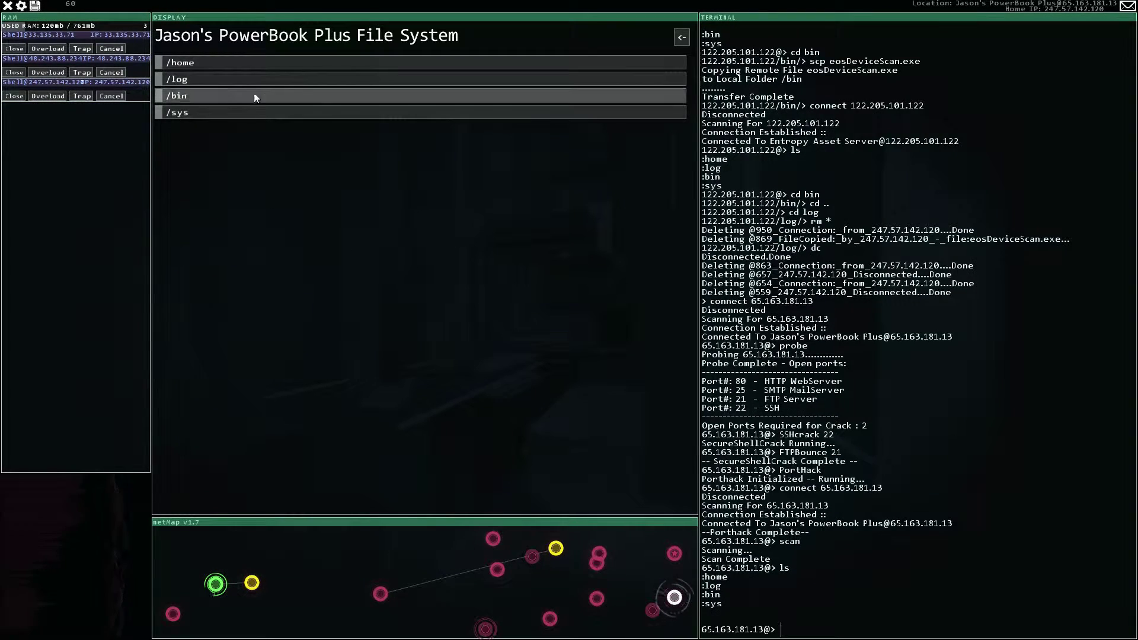
left_click(214, 63)
left_click(211, 144)
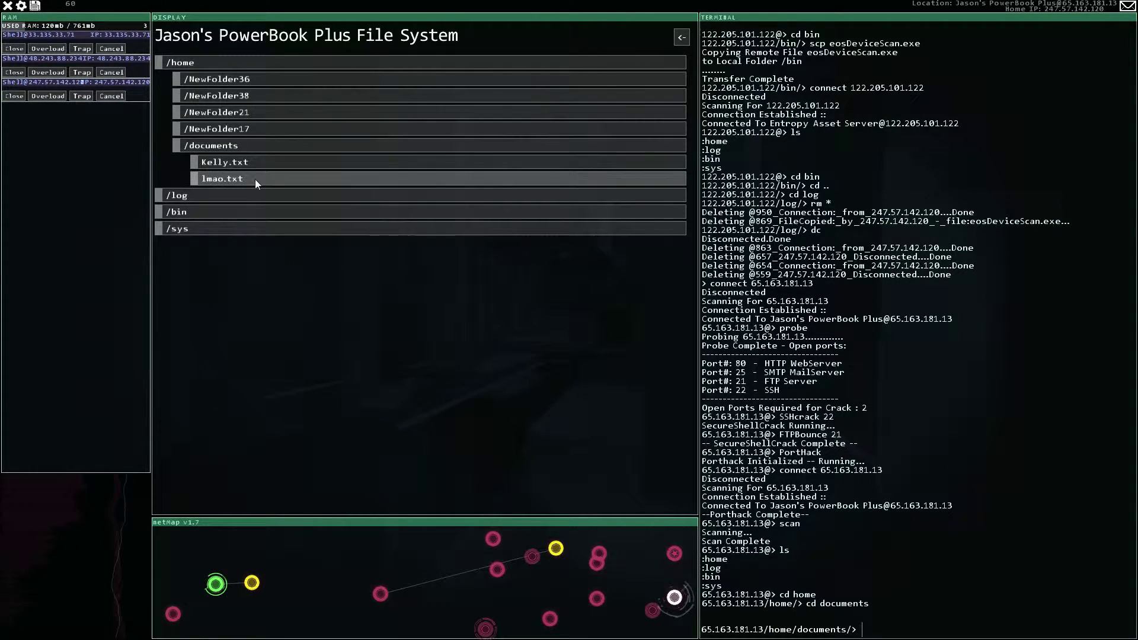
left_click(242, 130)
left_click(250, 95)
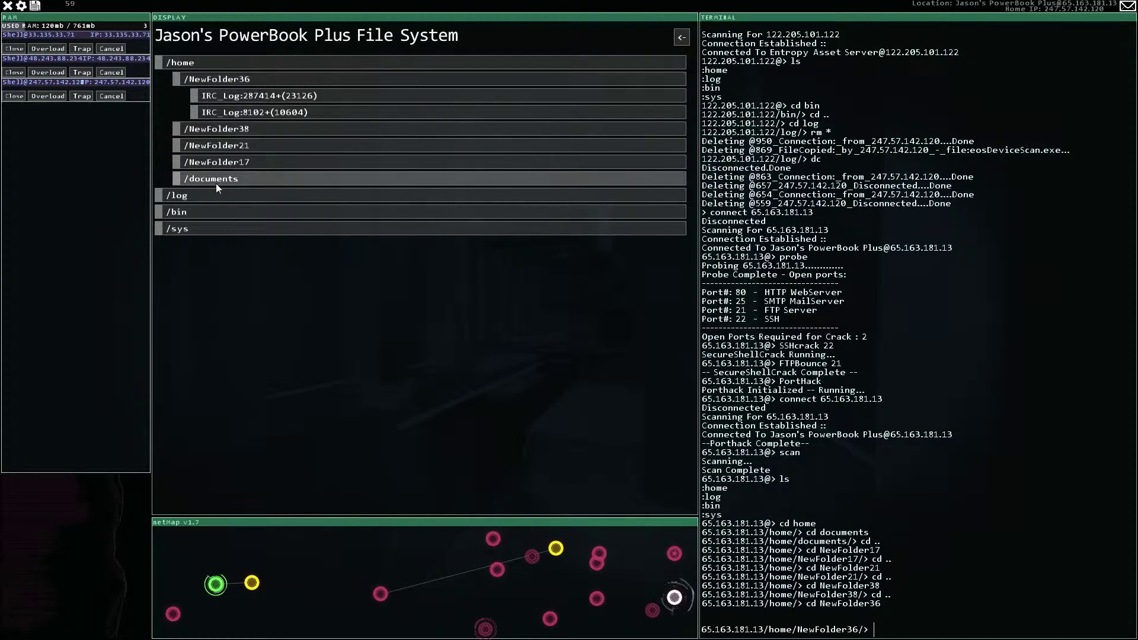
left_click(203, 214)
left_click(224, 130)
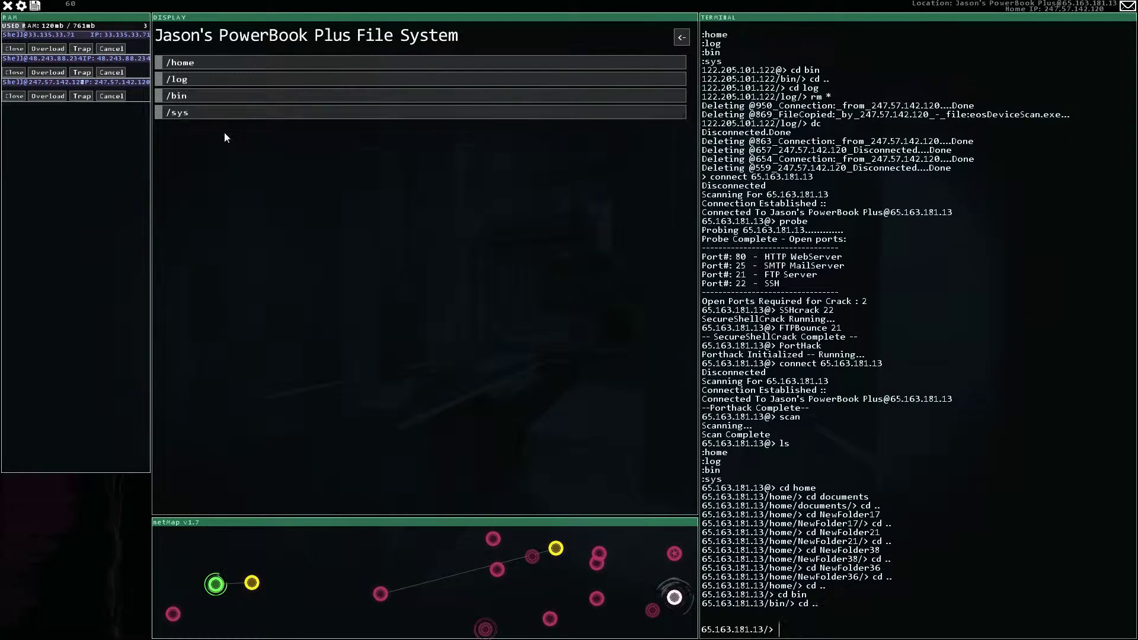
left_click(214, 95)
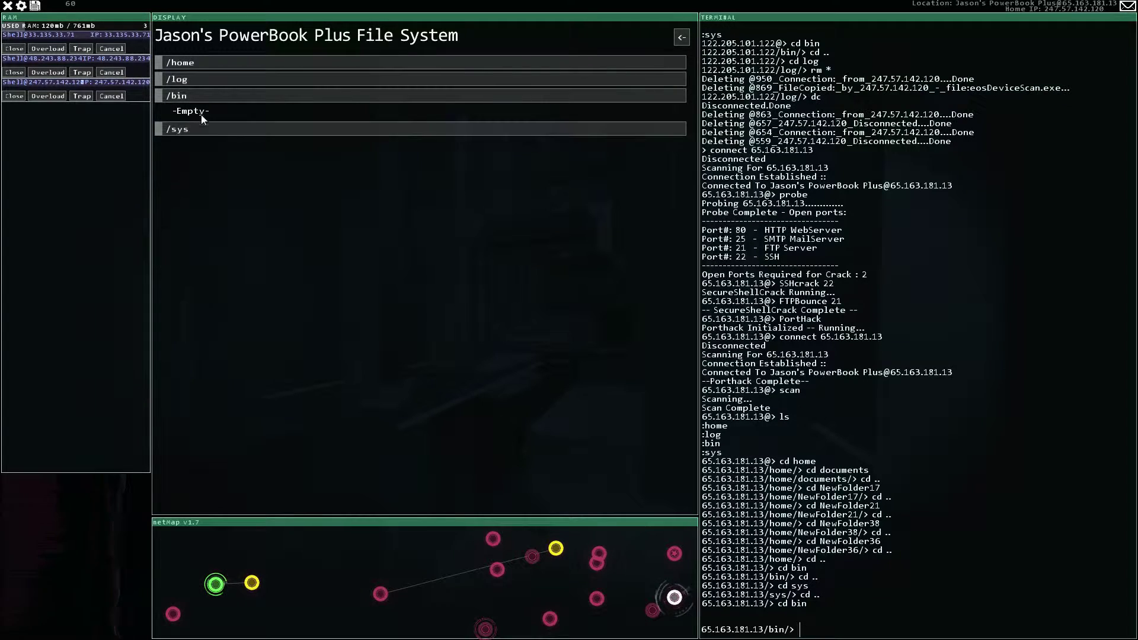
left_click(198, 79)
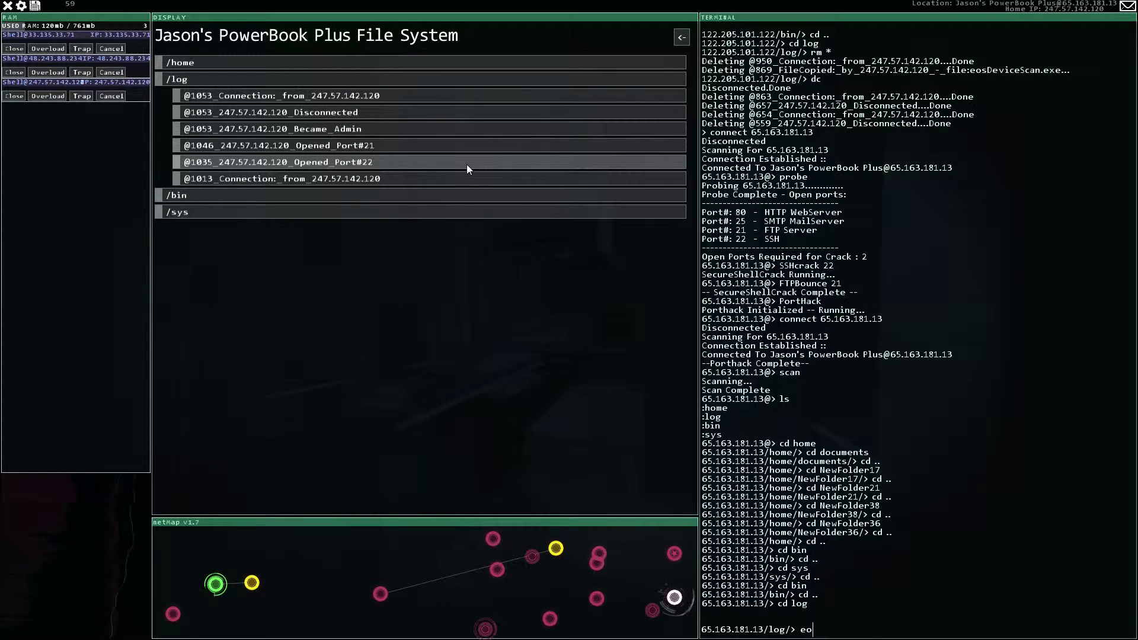
Run eosDeviceScan to find Jason's ePhone 4S, then wipe the PowerBook's logs with rm *
key("Tab")
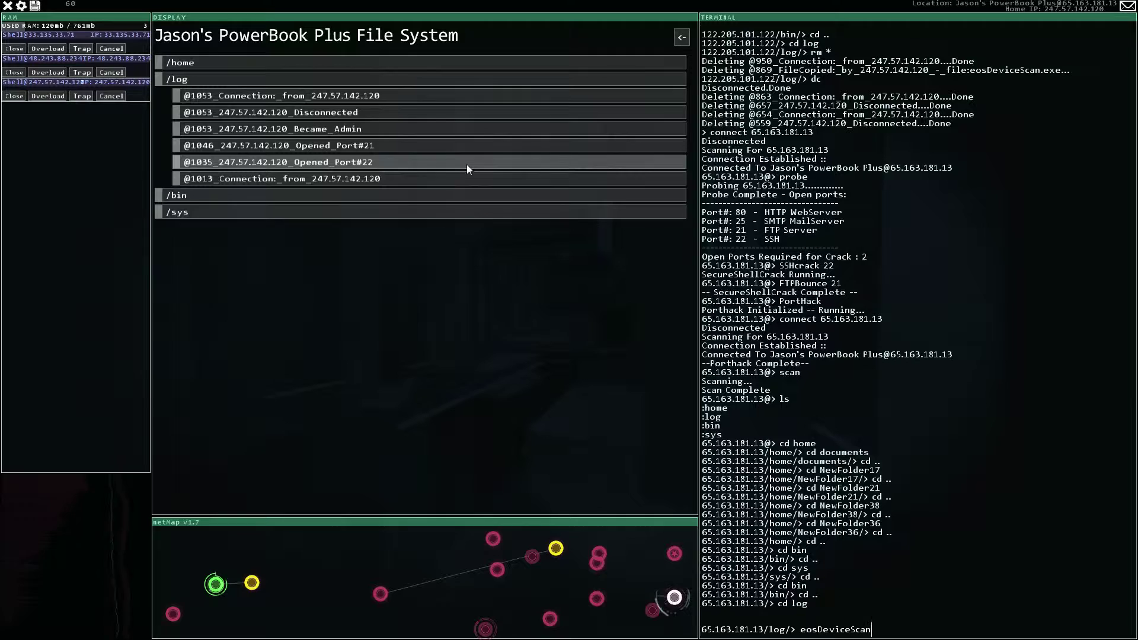
key("Return")
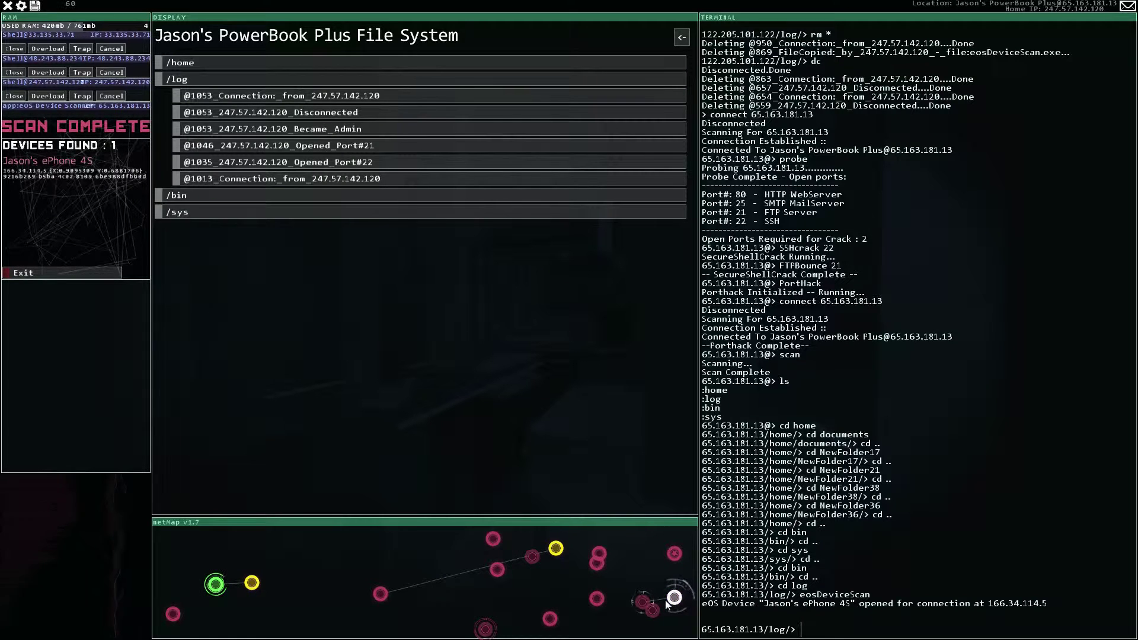
mouse_move(642, 603)
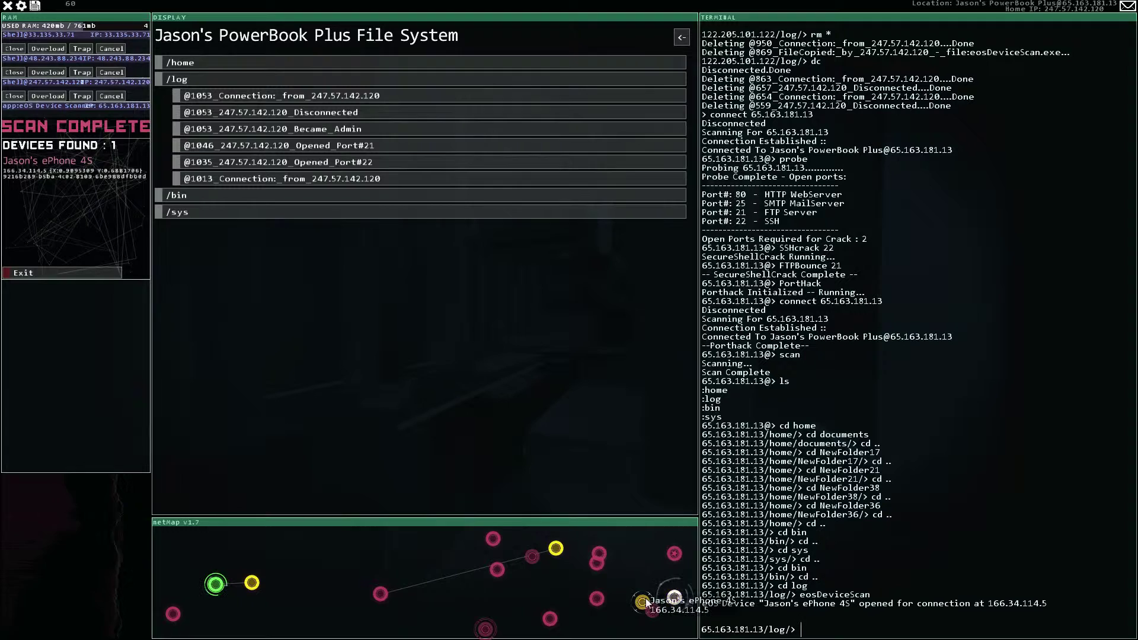
type("rm")
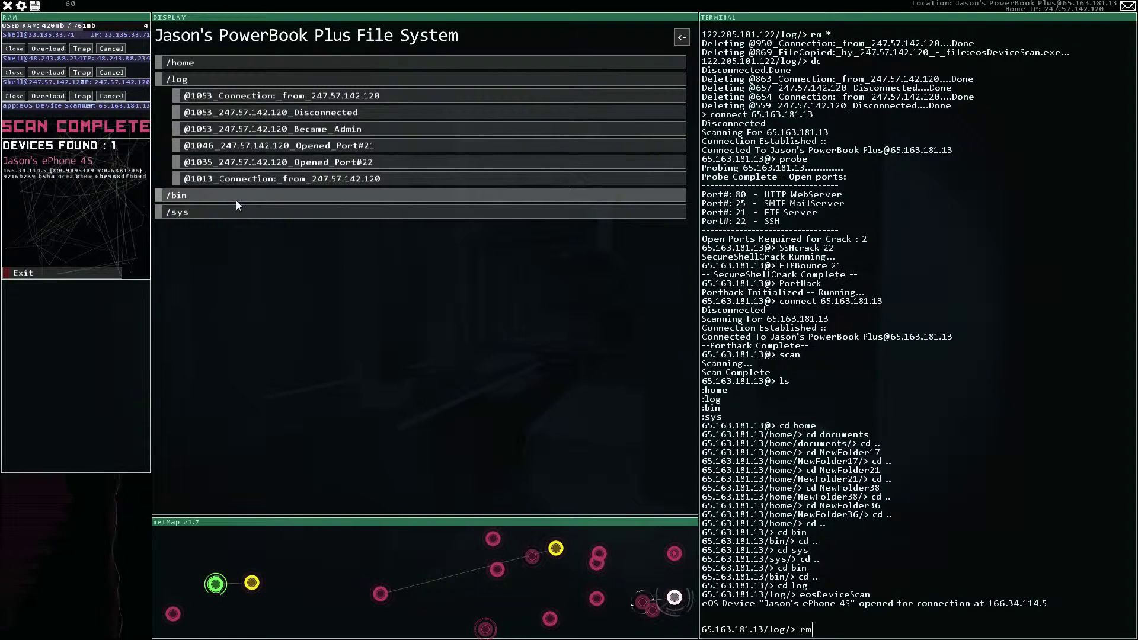
type(" *")
key("Return")
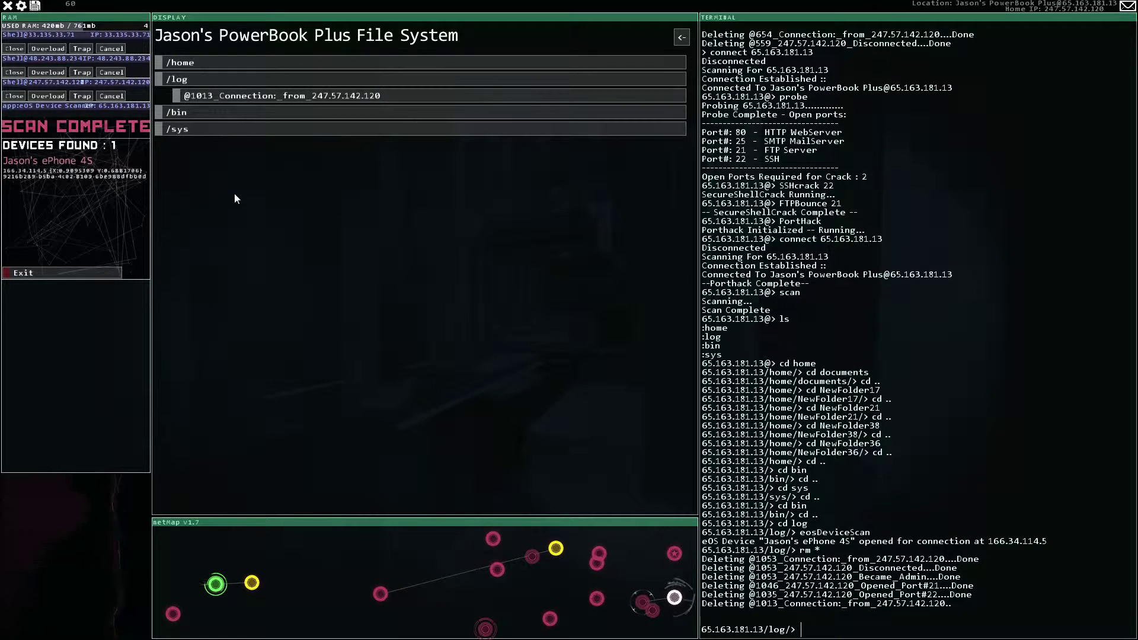
type("dc")
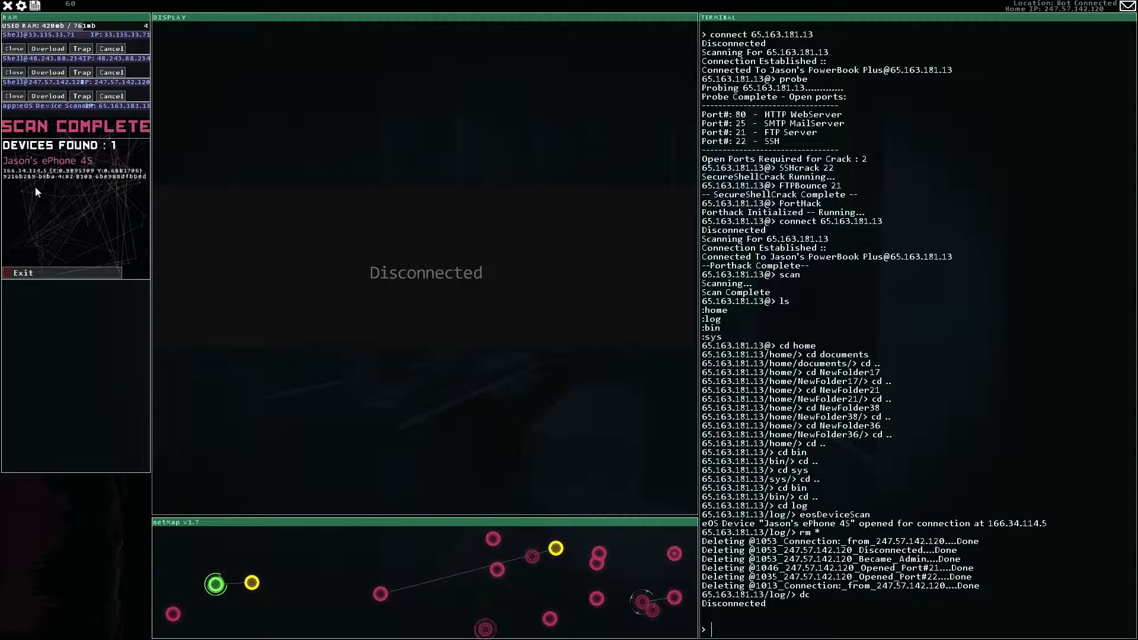
Connect to Jason's ePhone 4S, probe its ports and bring up its login form
left_click(42, 271)
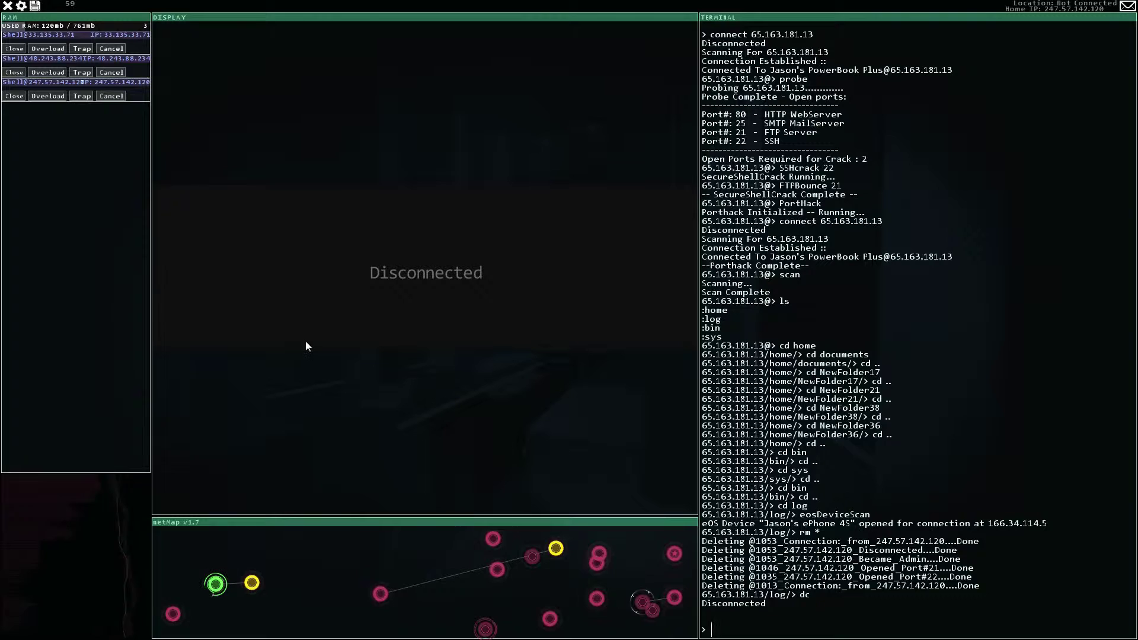
left_click(641, 604)
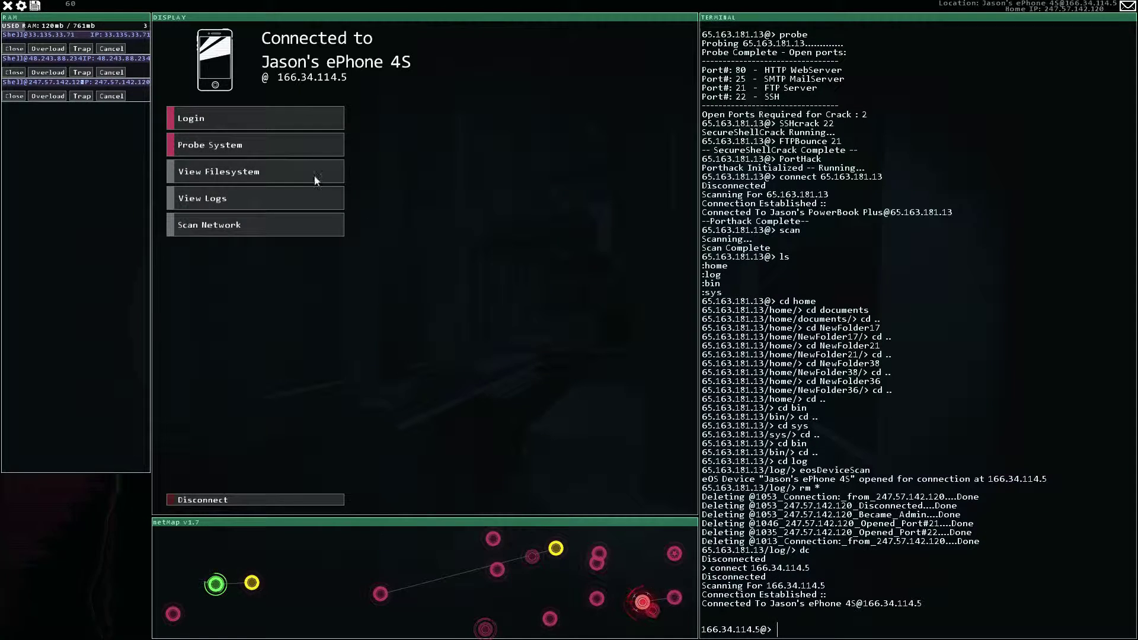
left_click(261, 147)
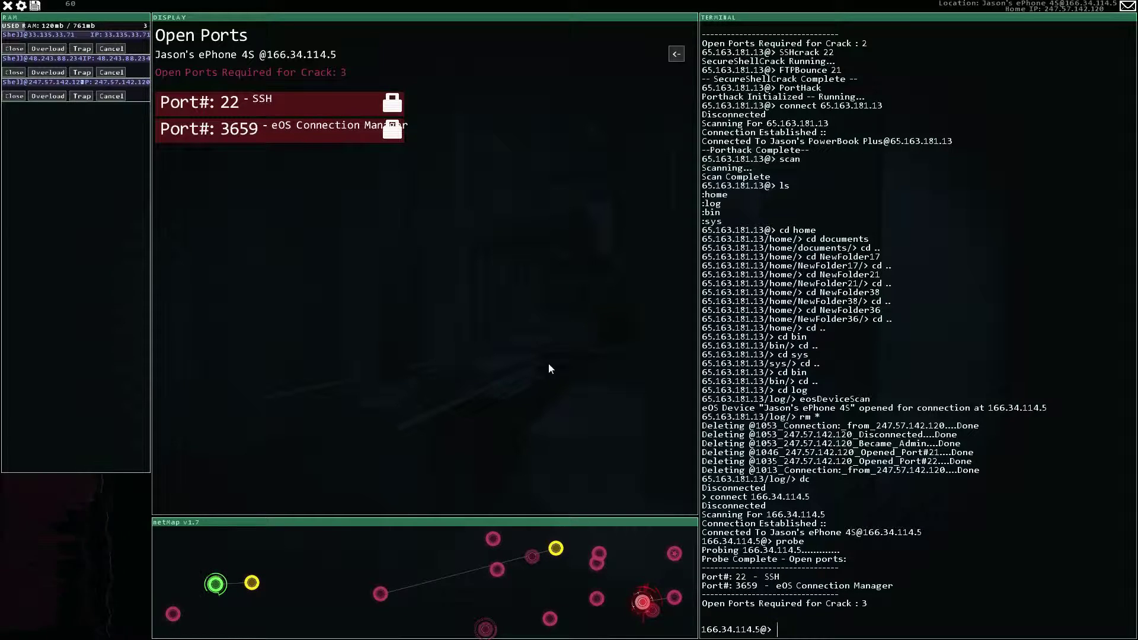
left_click(681, 52)
left_click(276, 121)
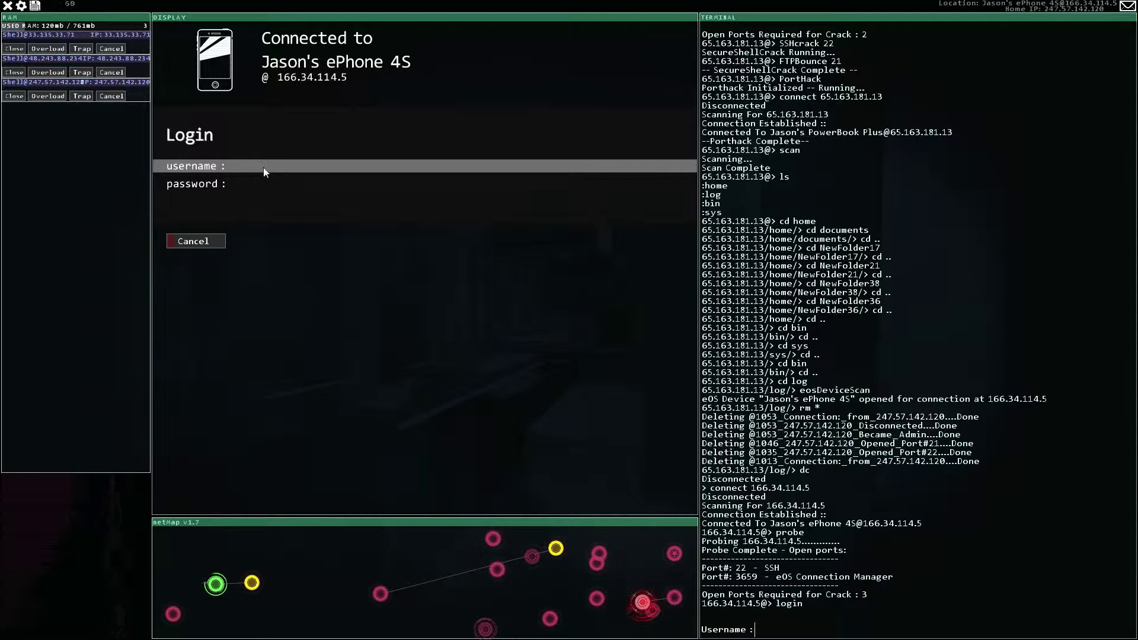
type("admin")
key("Return")
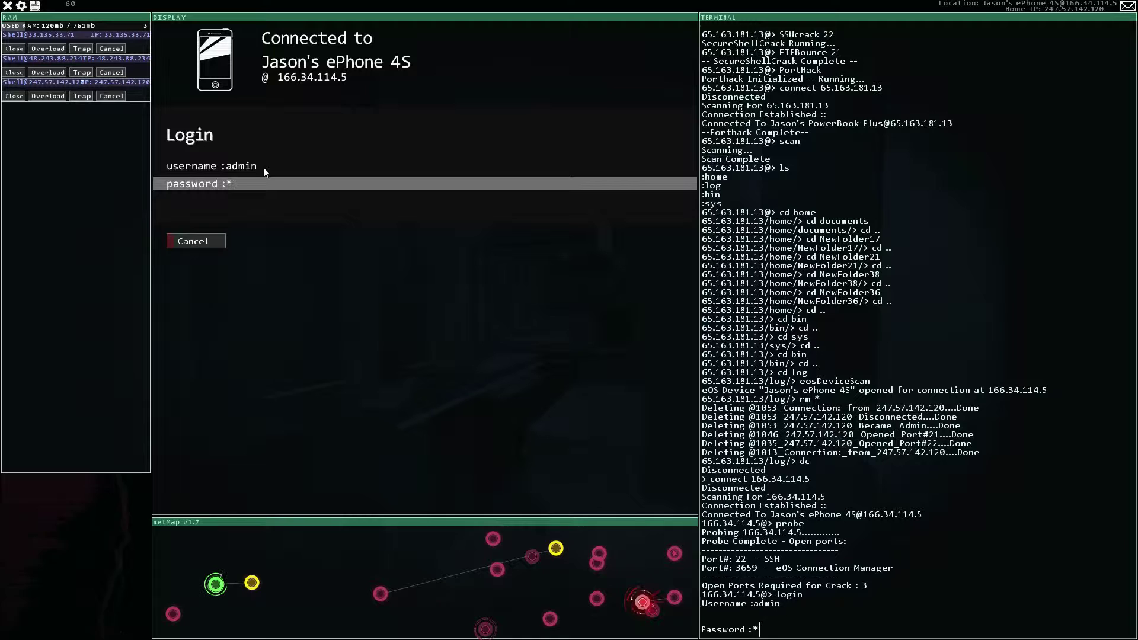
type("e")
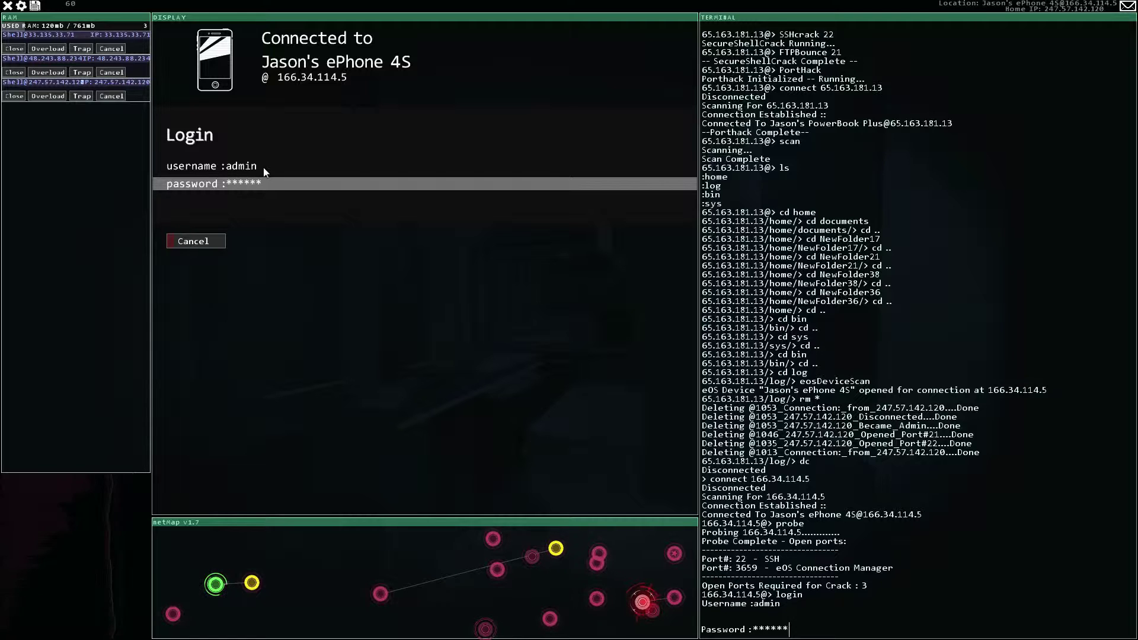
key("Return")
left_click(200, 240)
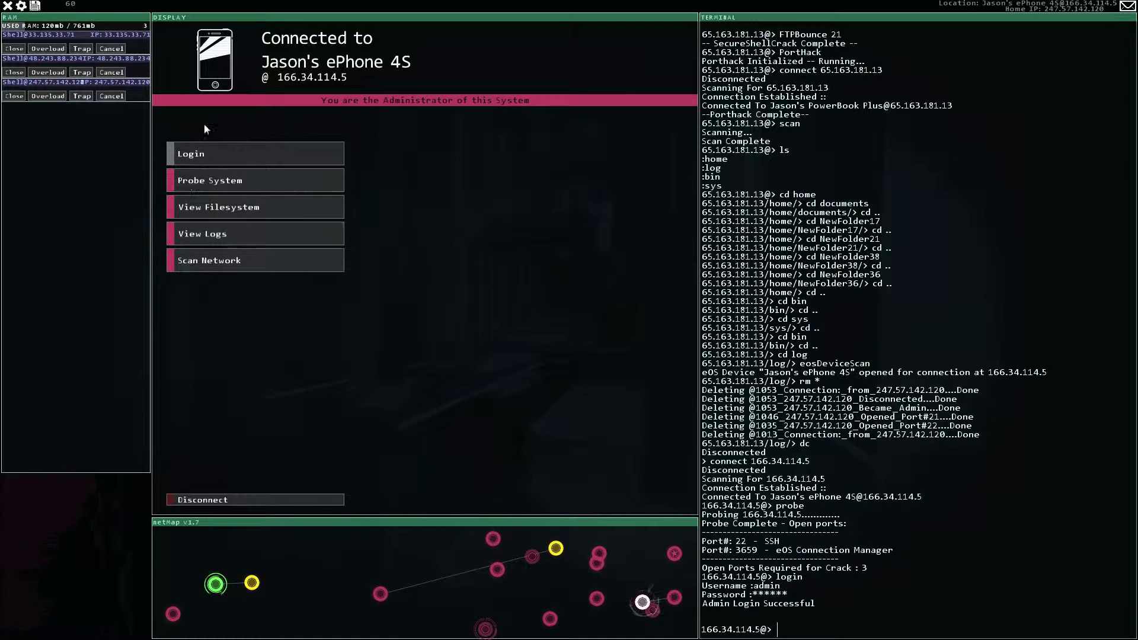
left_click(227, 258)
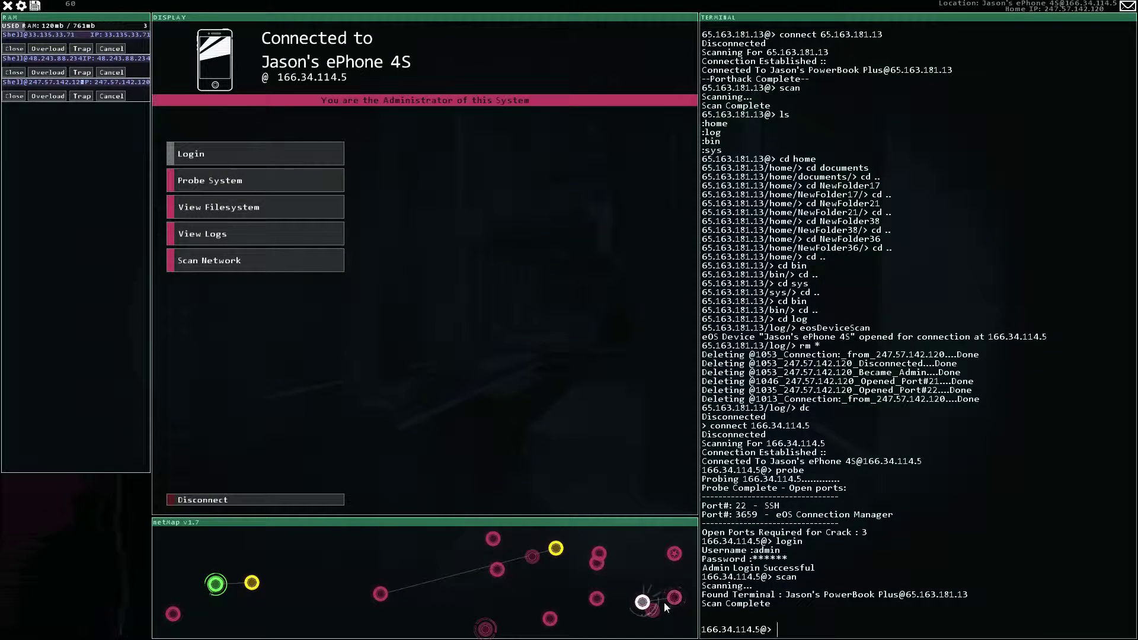
left_click(244, 206)
left_click(199, 69)
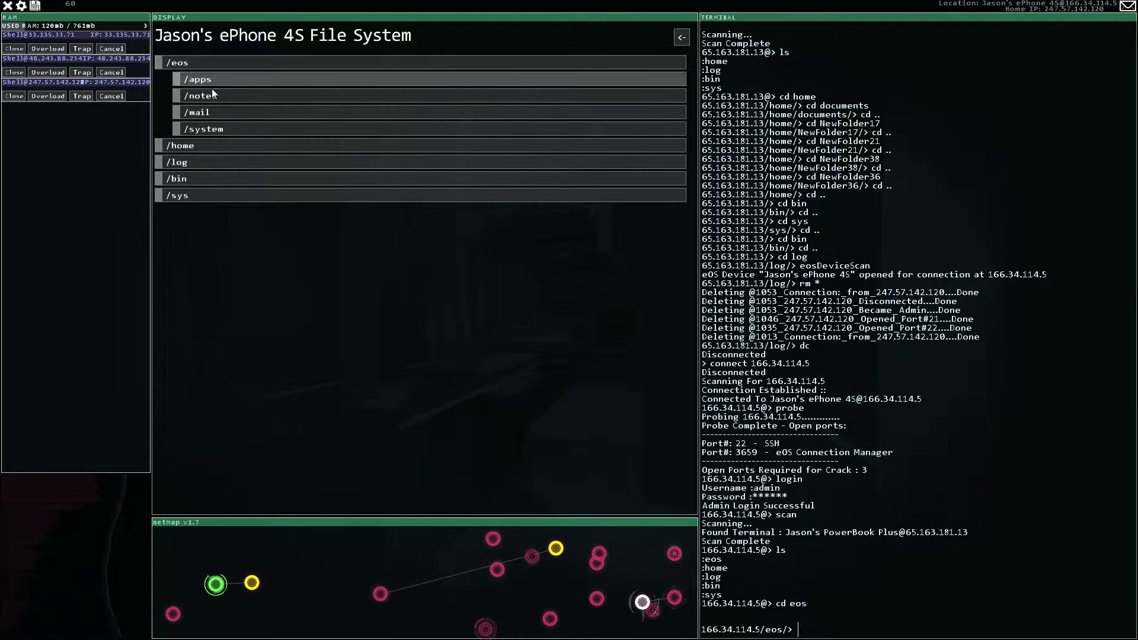
left_click(207, 111)
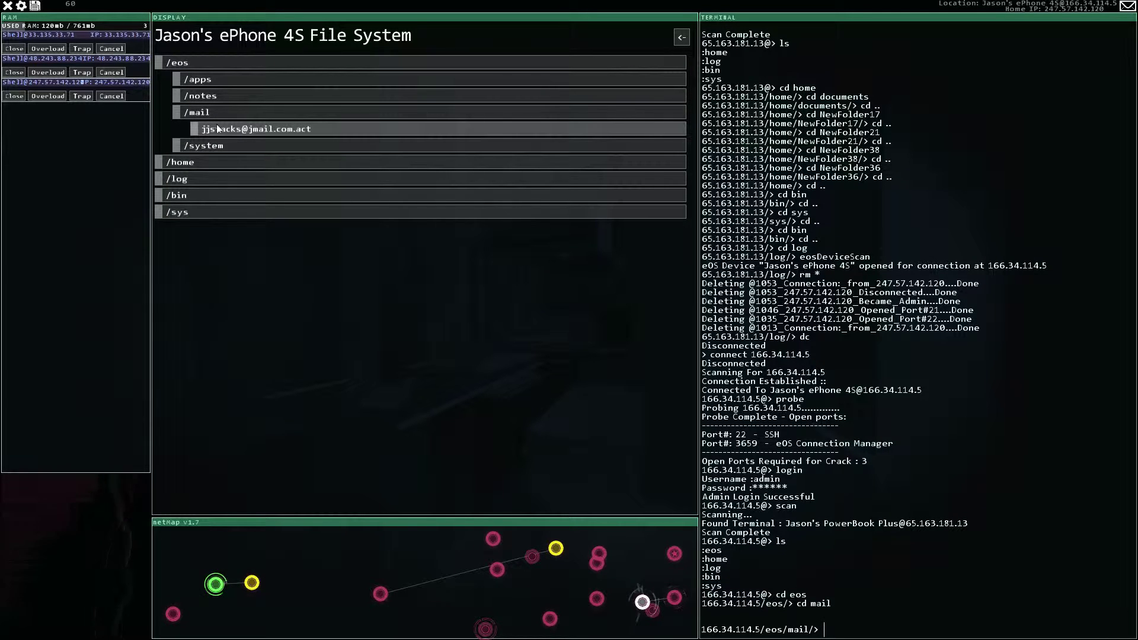
left_click(304, 131)
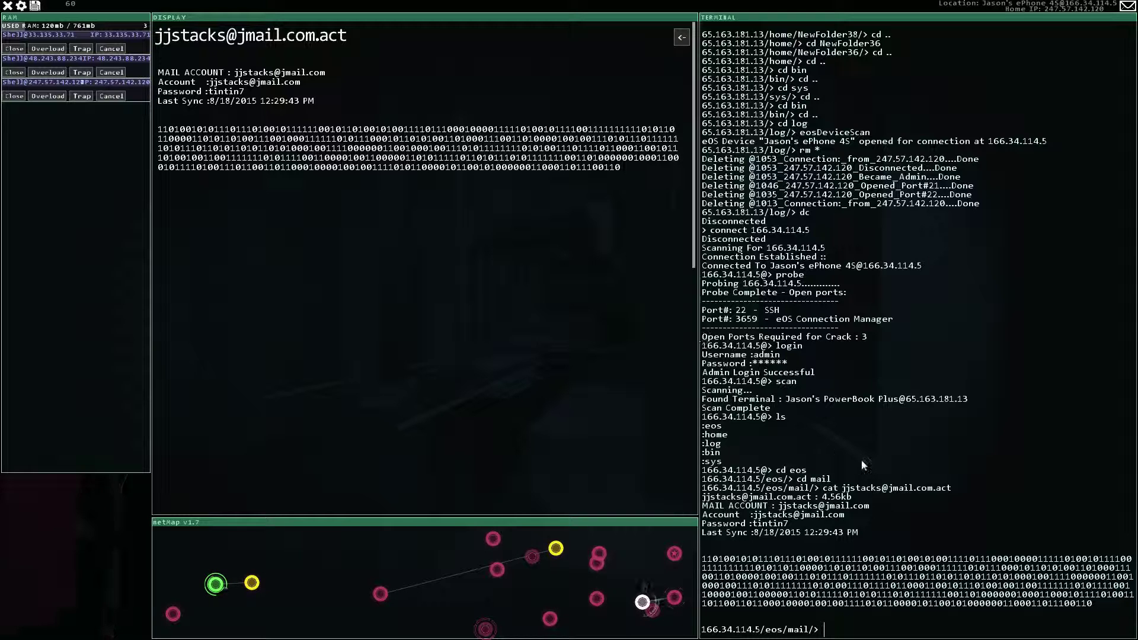
type("addNote")
Save a note reading tintin7 via addNote and remove the leftover blank note
key("Return")
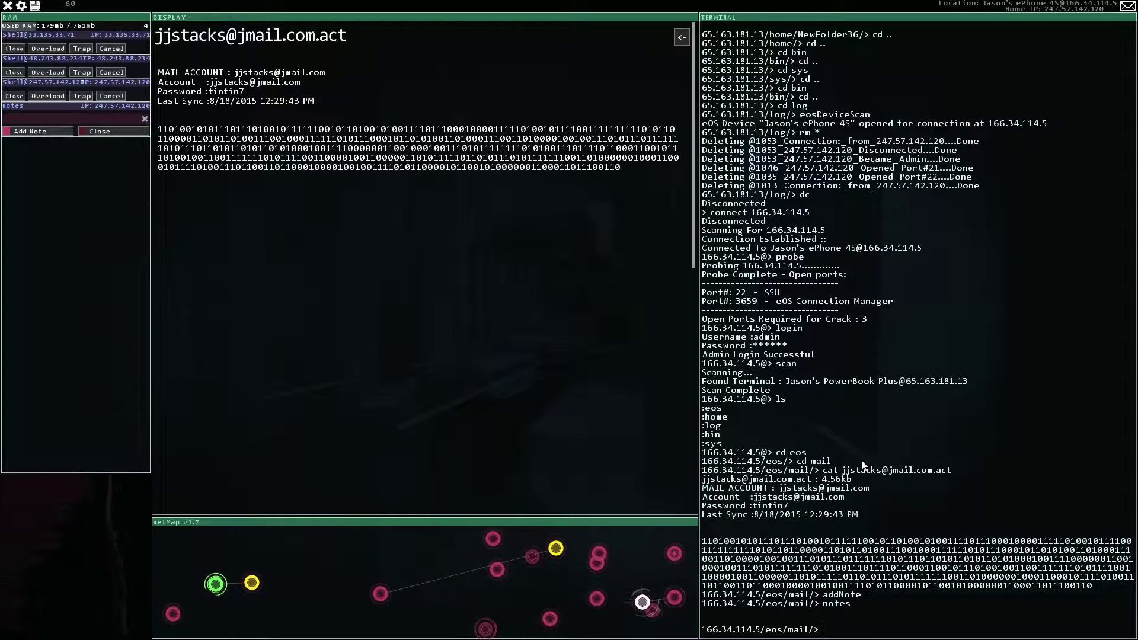
left_click(34, 133)
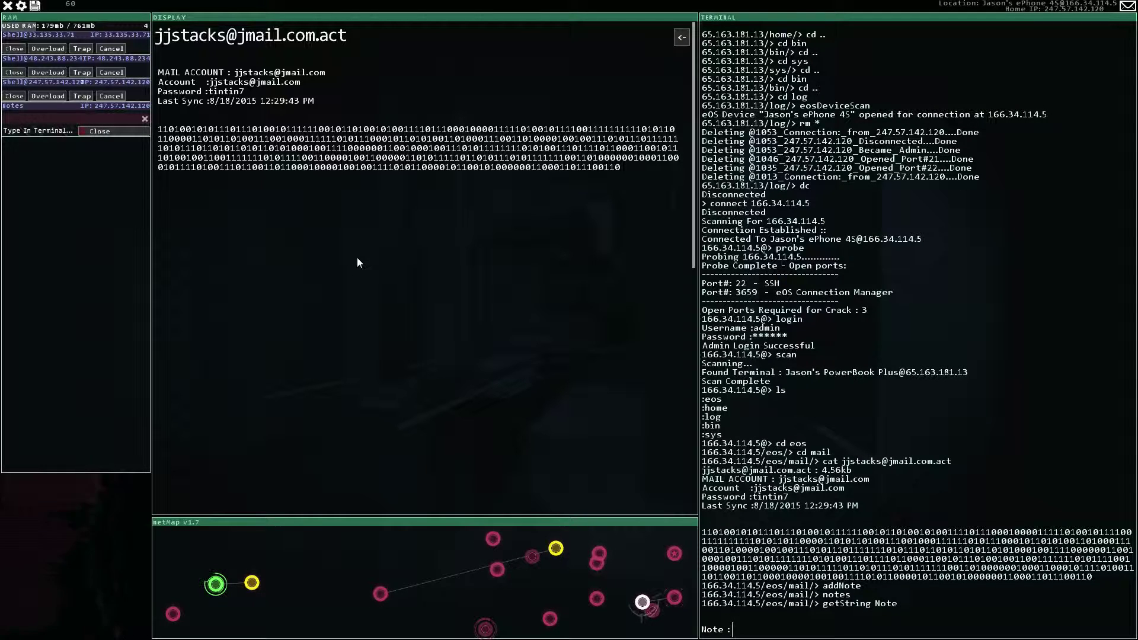
type("tintin7")
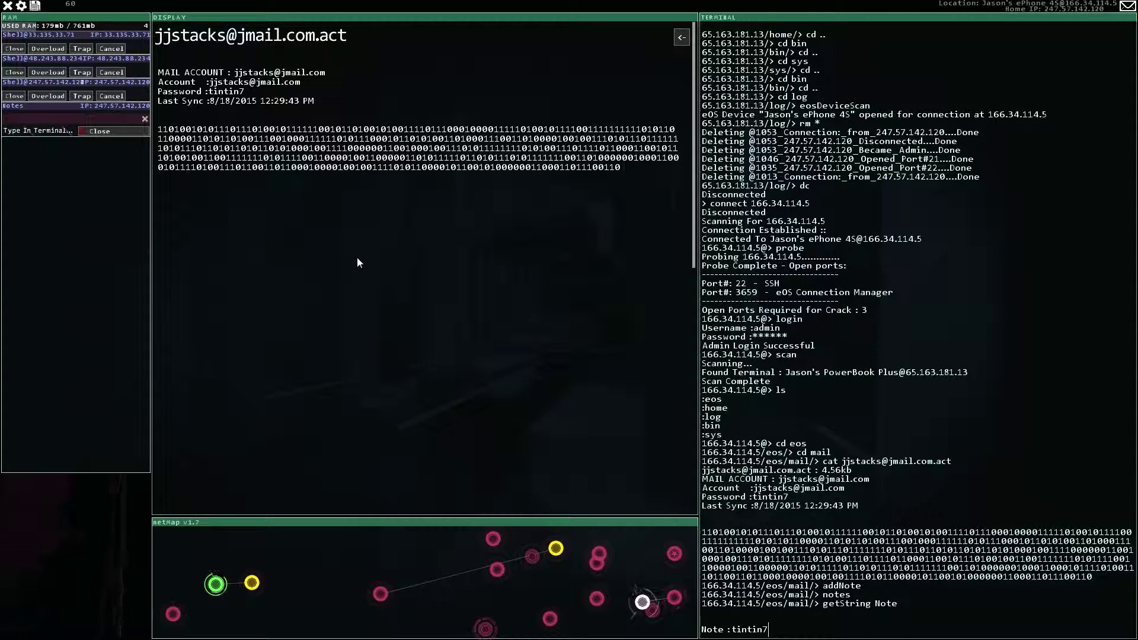
key("Return")
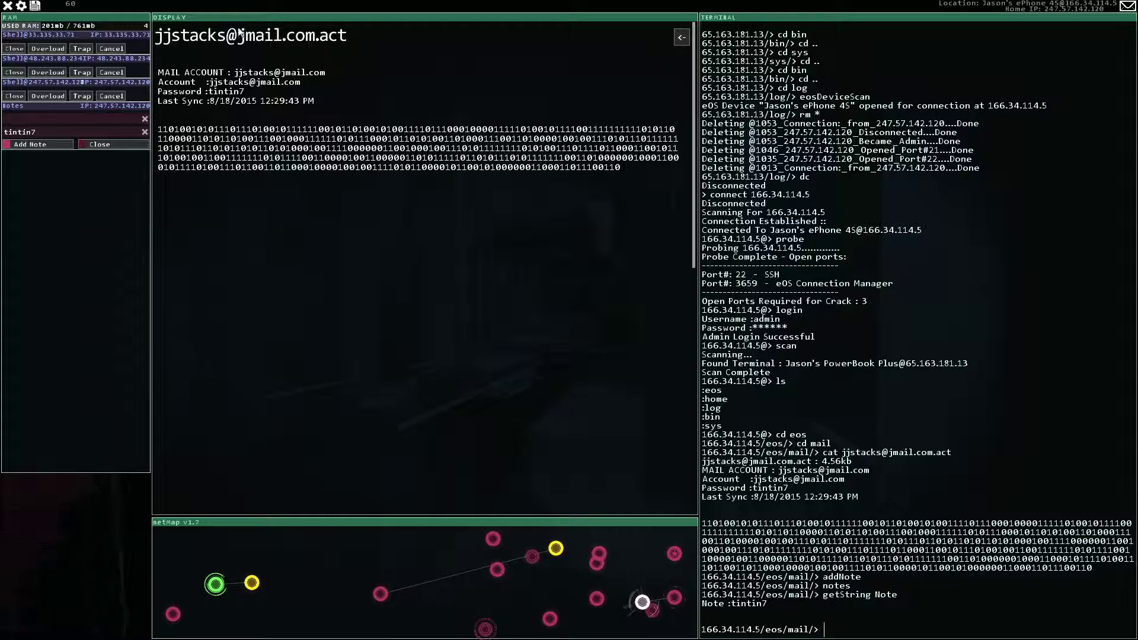
left_click(144, 119)
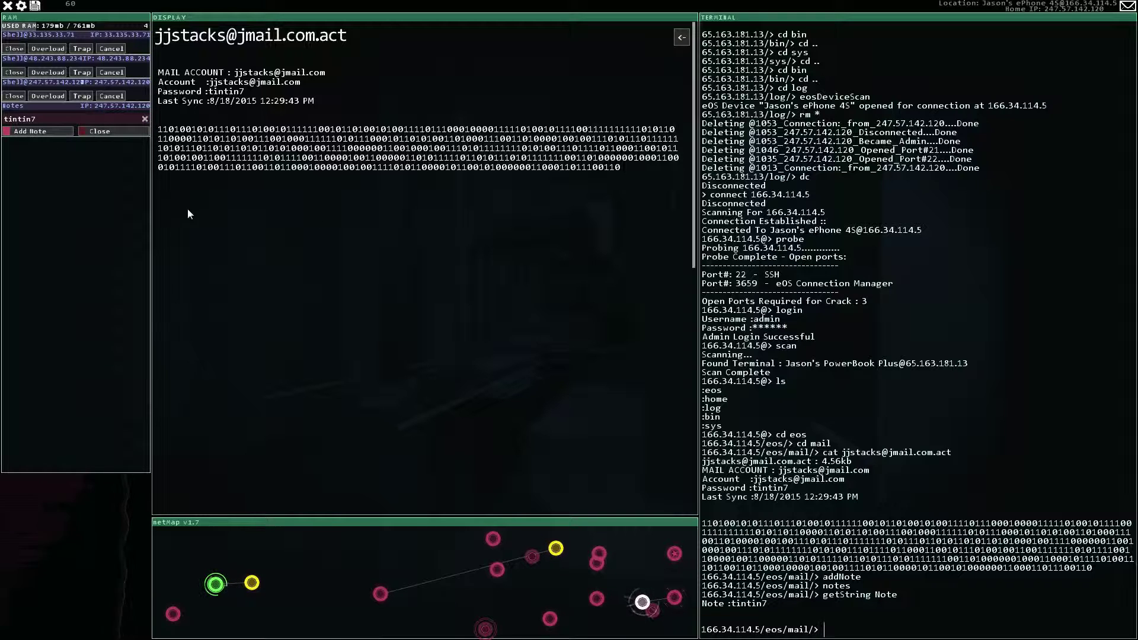
Browse the phone's folders down to /log to list its log files
left_click(681, 38)
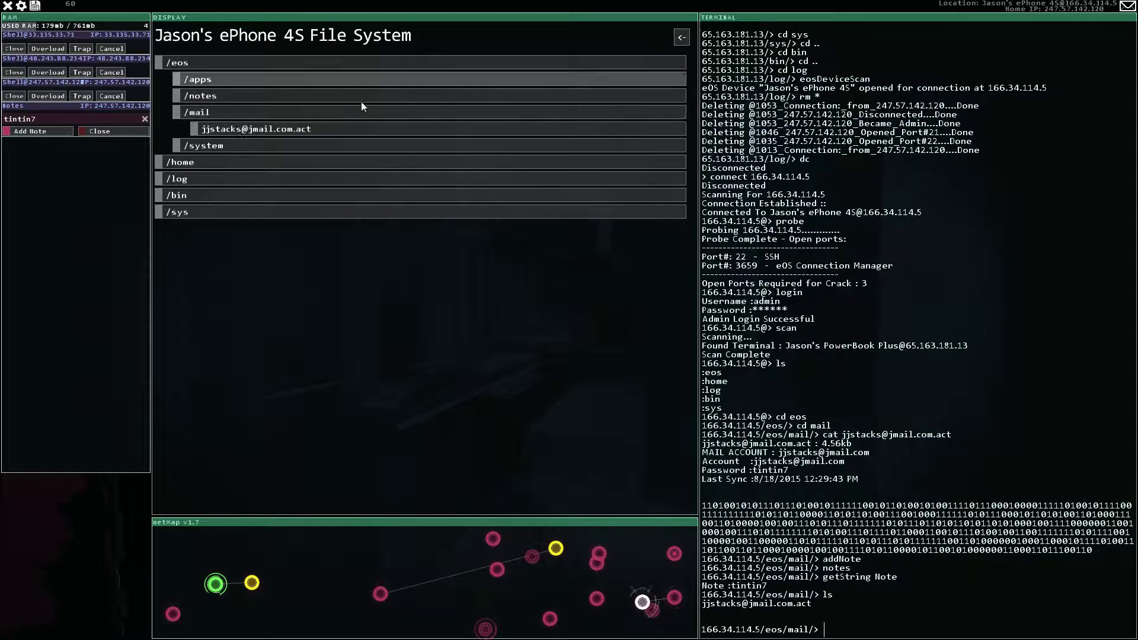
left_click(212, 147)
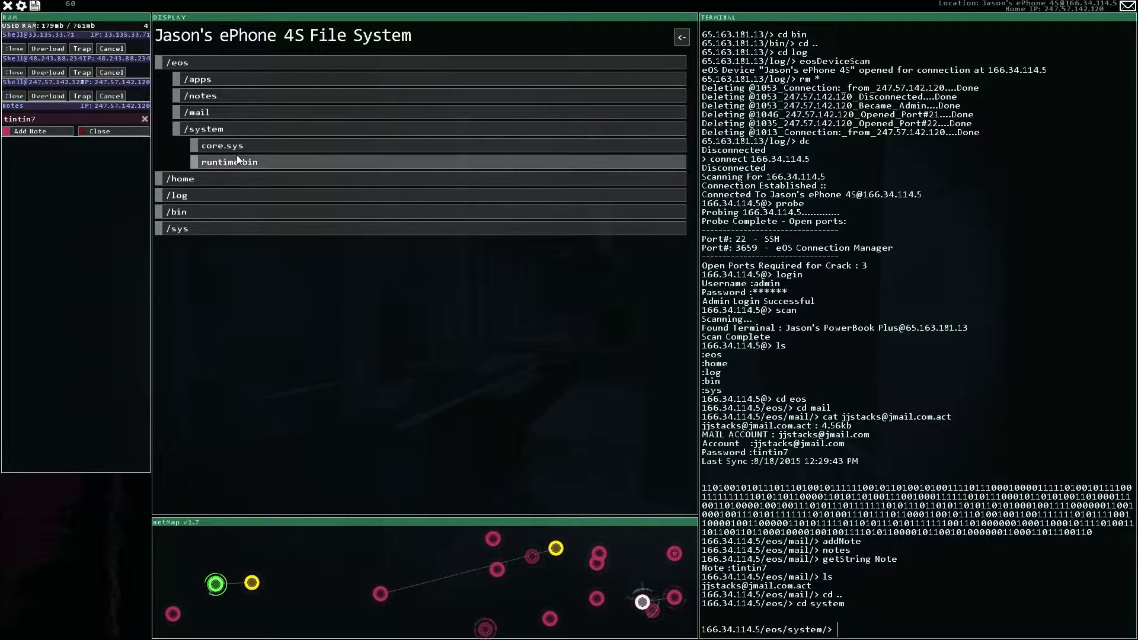
left_click(219, 177)
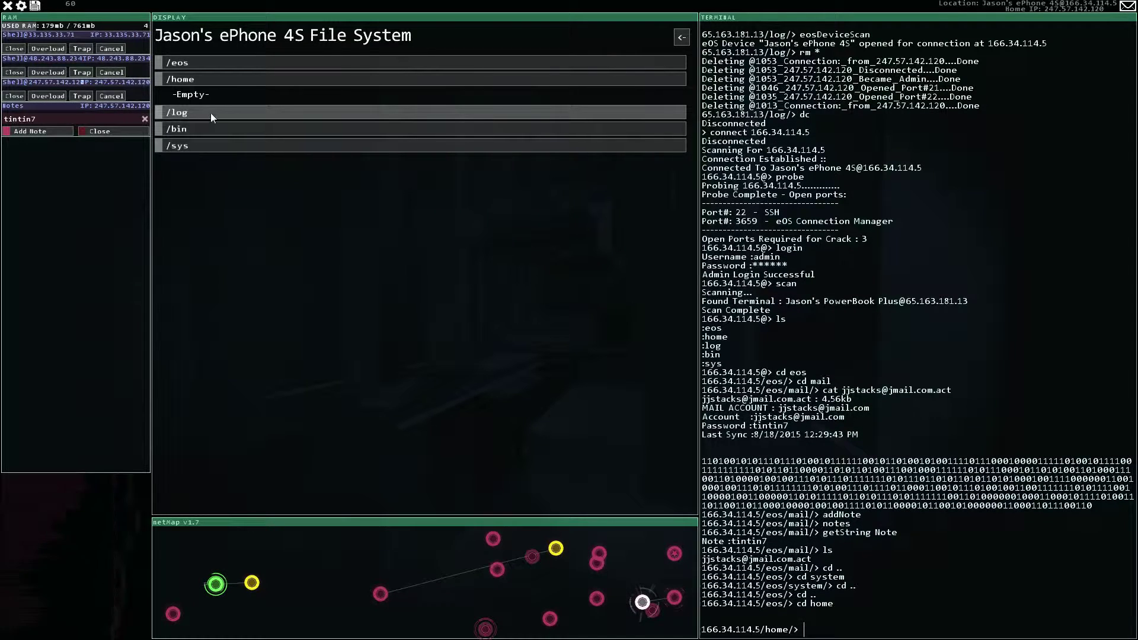
left_click(211, 112)
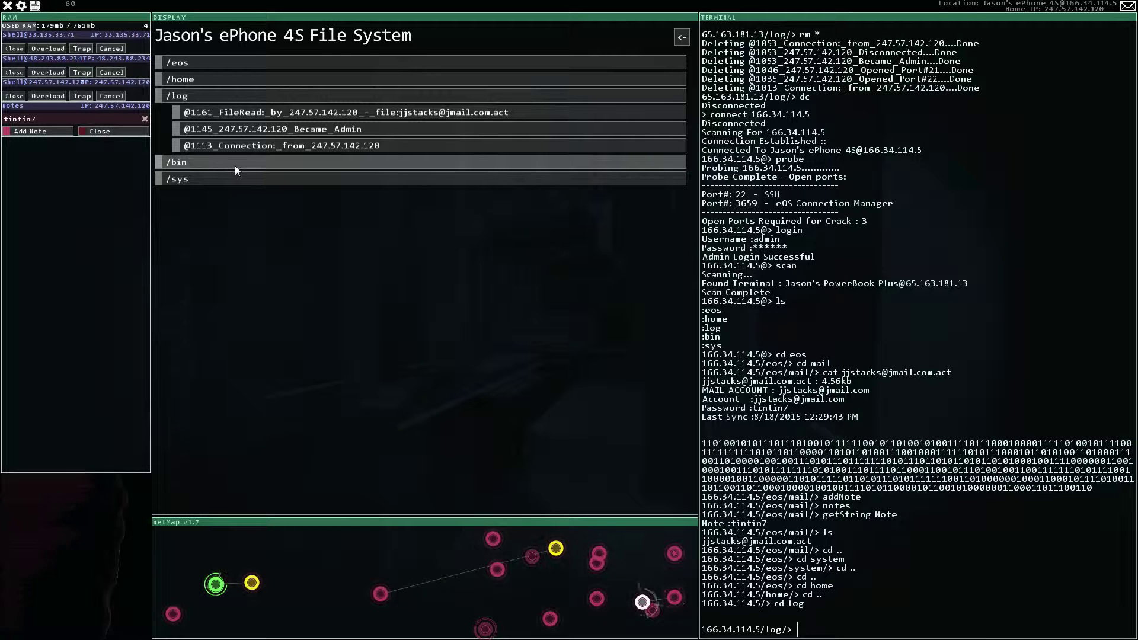
left_click(213, 166)
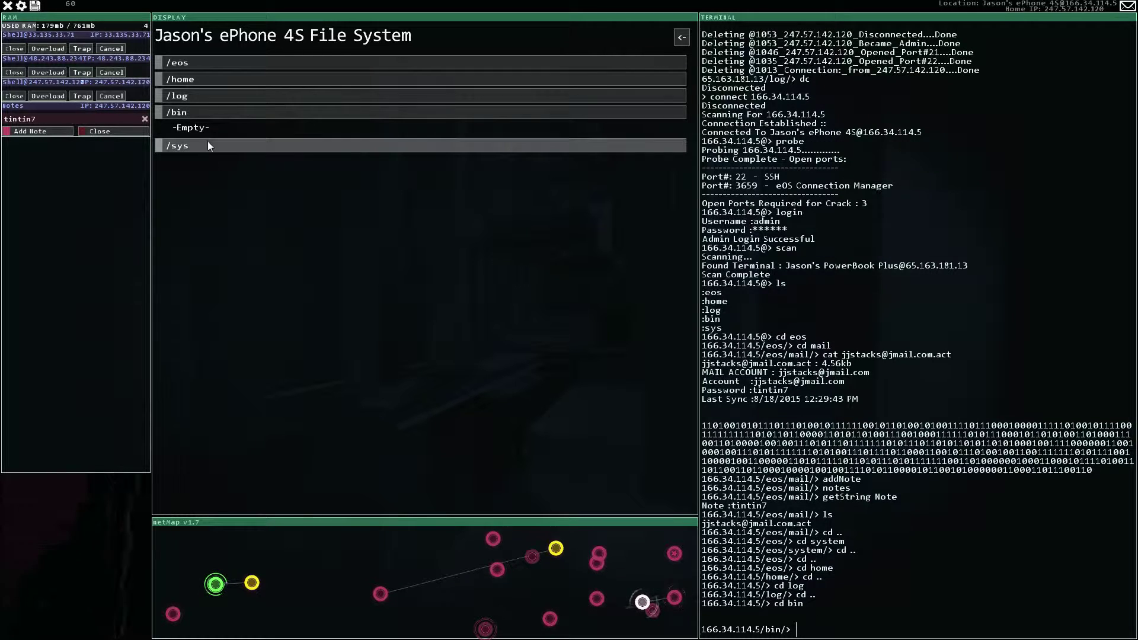
left_click(208, 146)
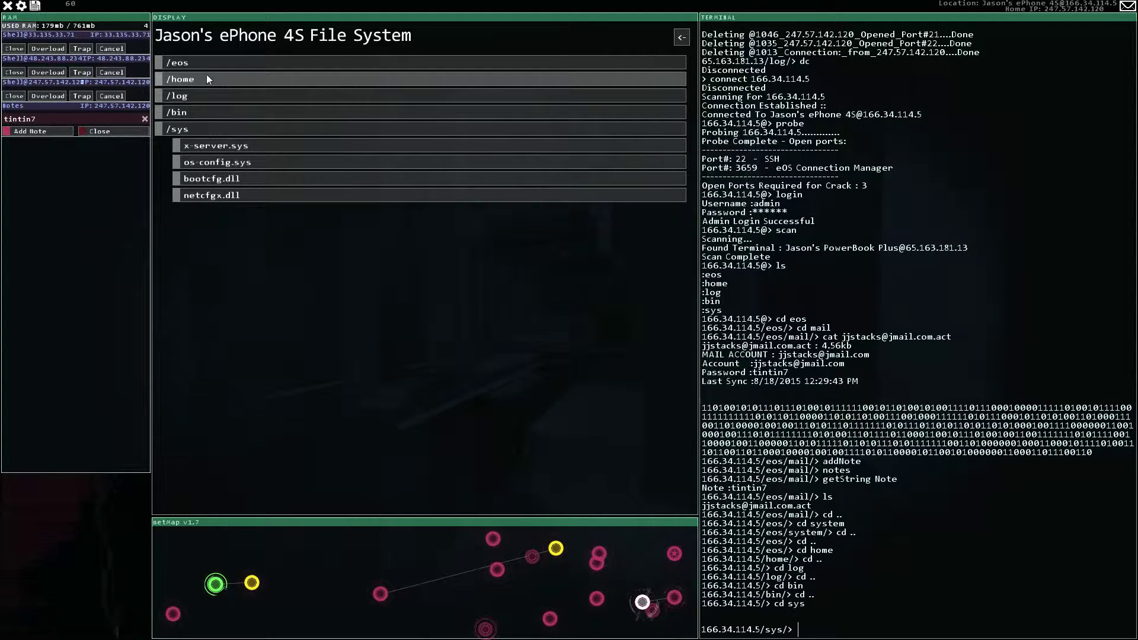
left_click(198, 113)
left_click(231, 94)
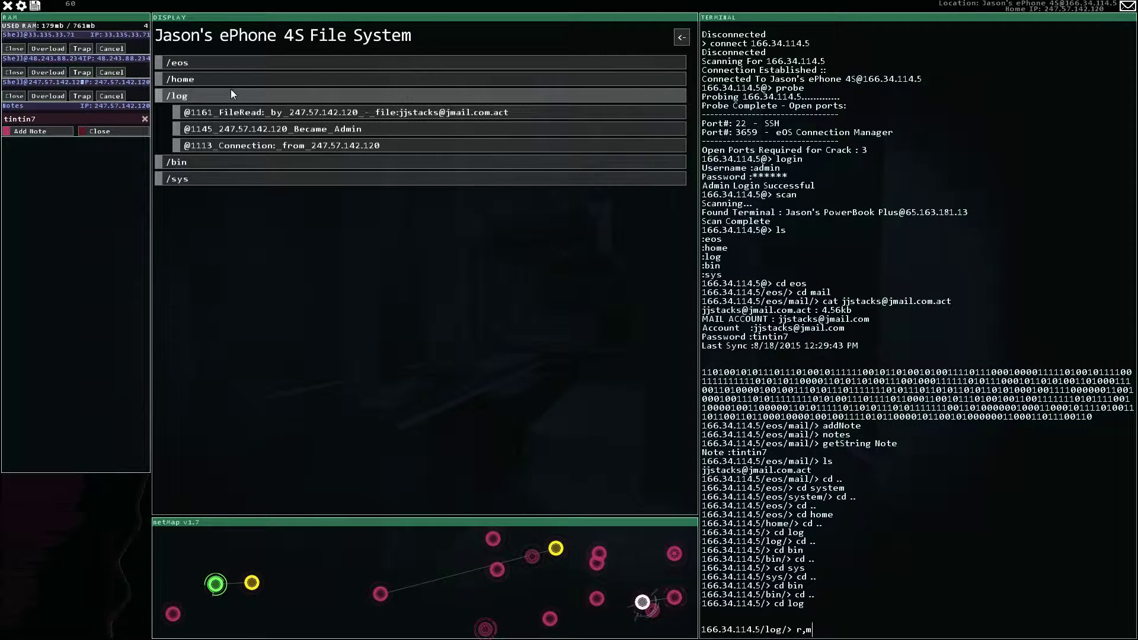
type("m ")
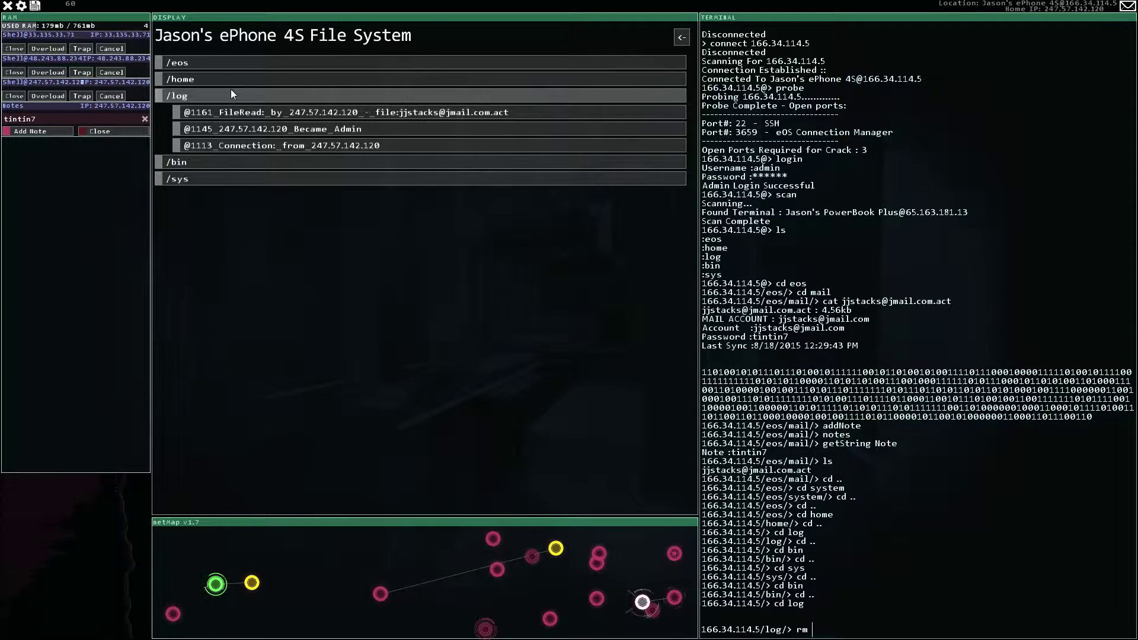
type("*")
Delete all the phone's logs with rm * and disconnect with dc
key("Return")
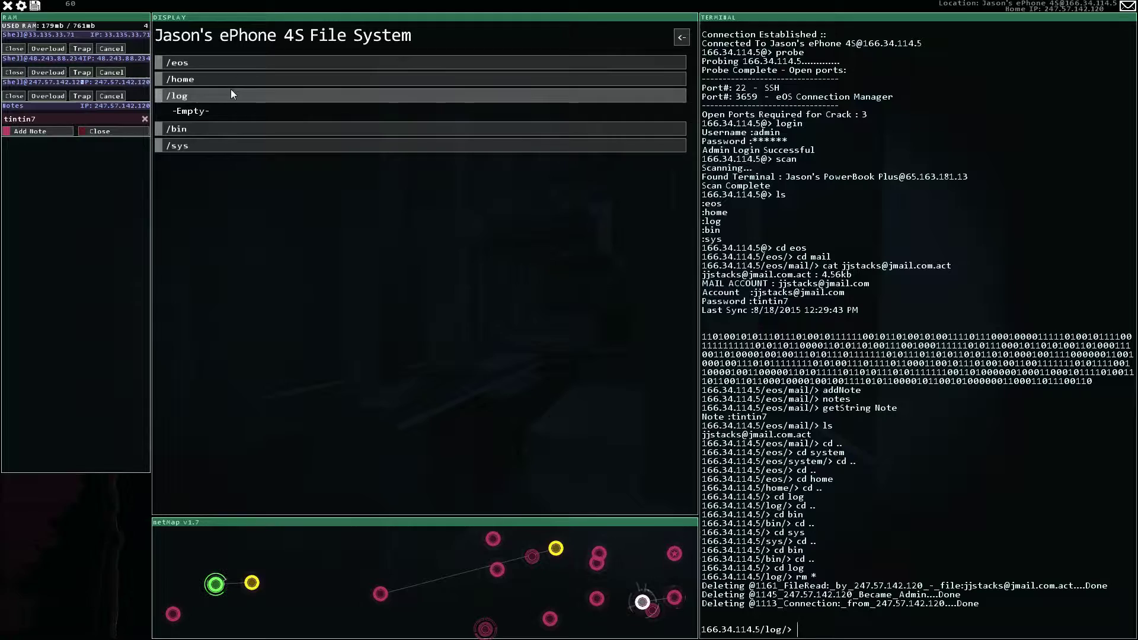
type("dc")
key("Return")
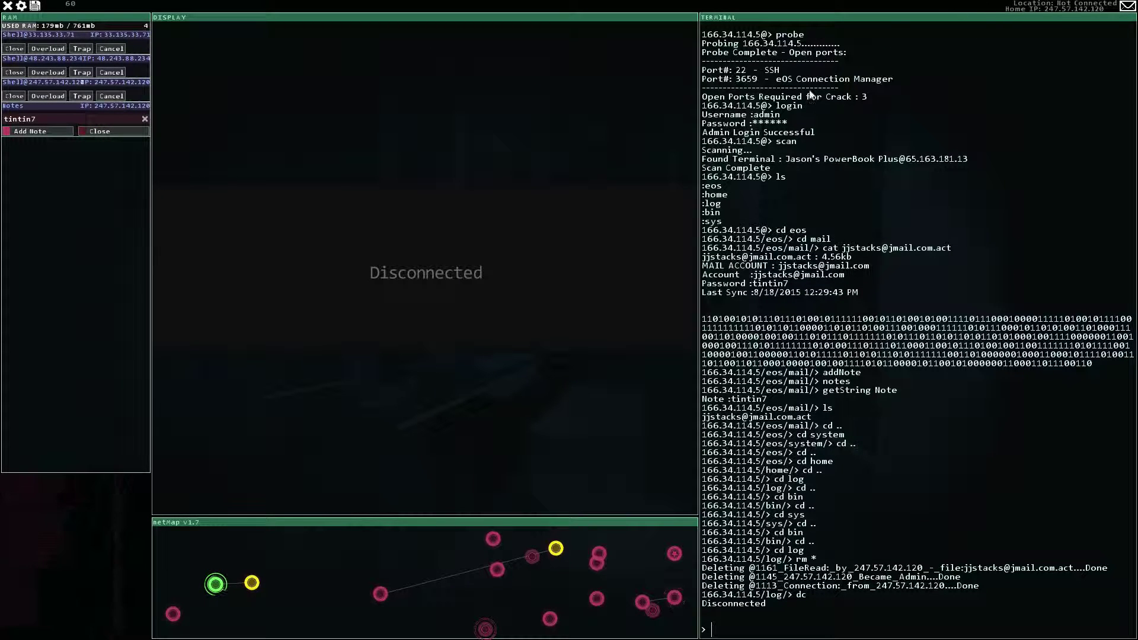
Bring up the JMail inbox from the top-right mail icon
left_click(1126, 7)
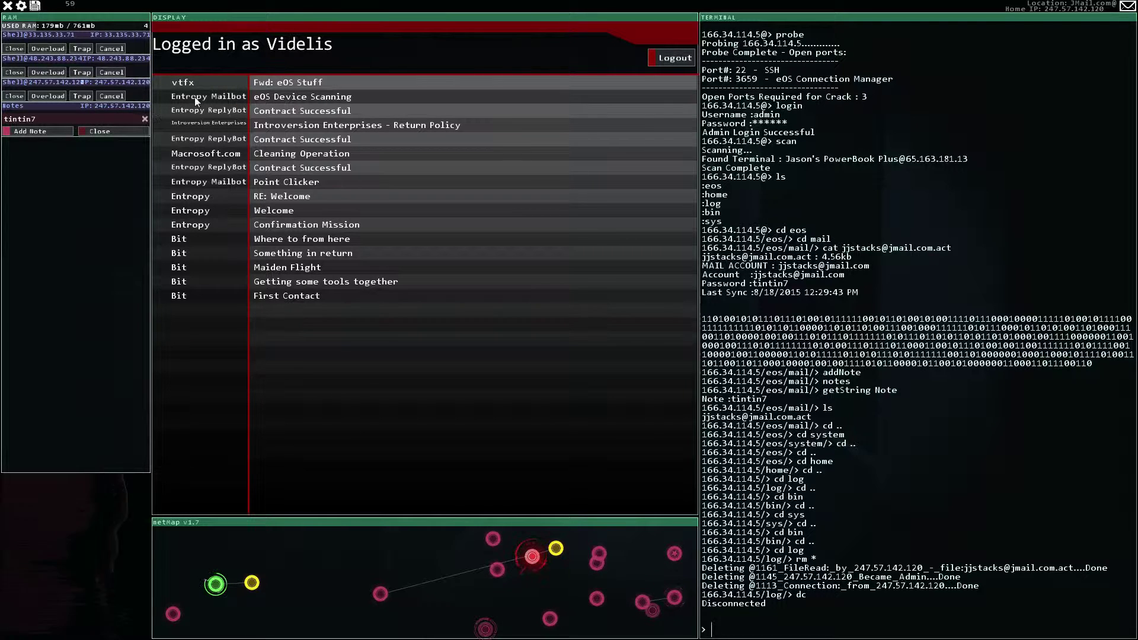
left_click(309, 97)
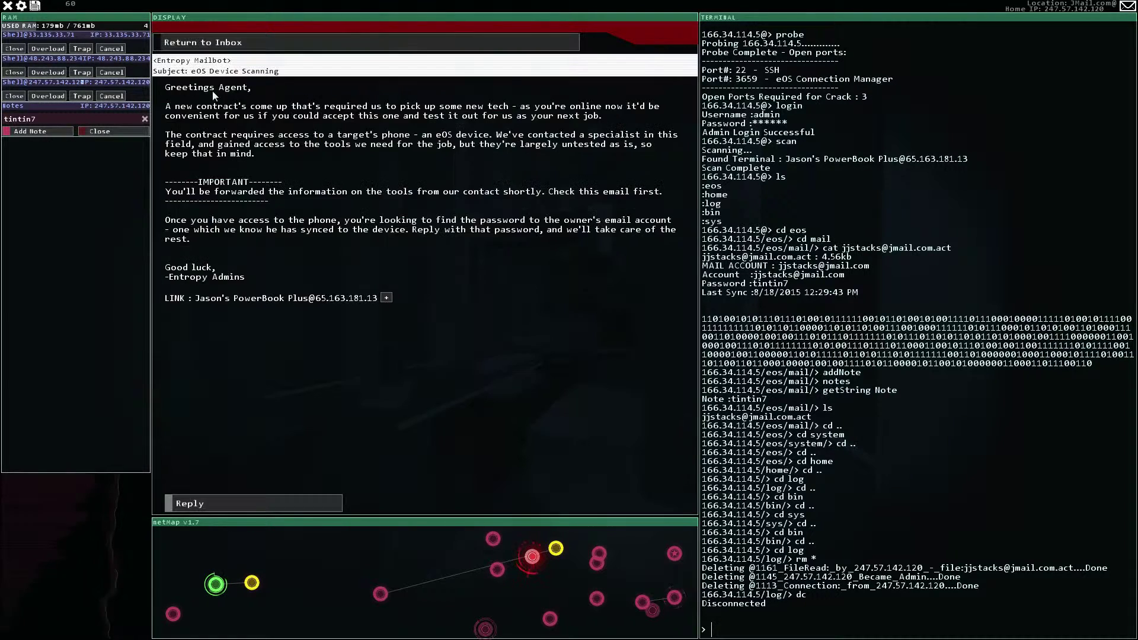
left_click(203, 505)
left_click(171, 79)
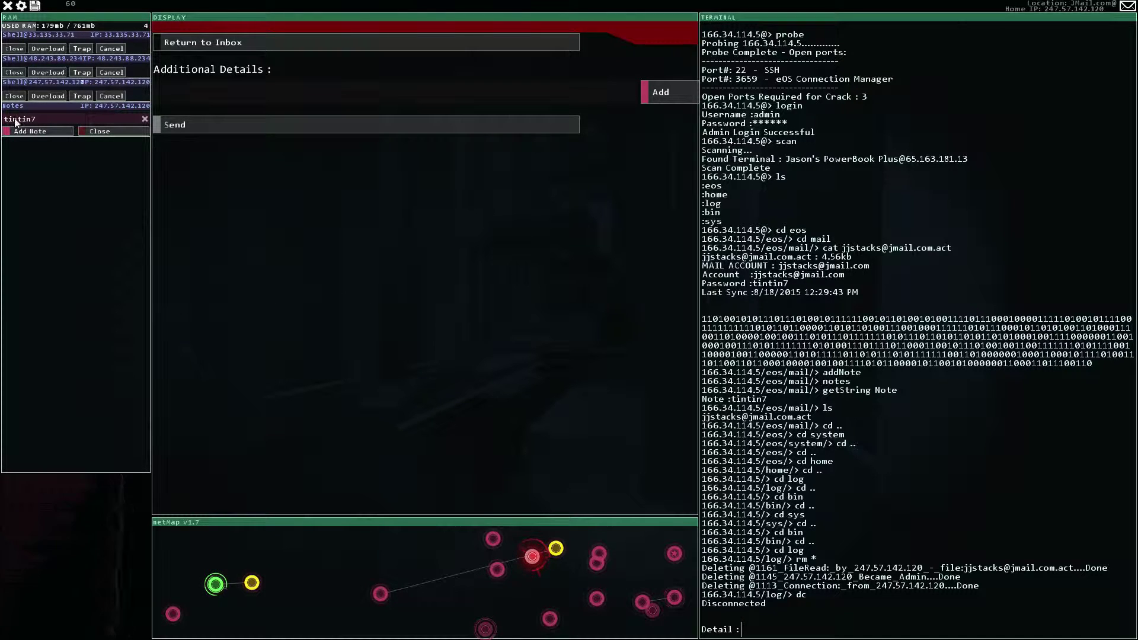
type("tin")
type("7")
key("Return")
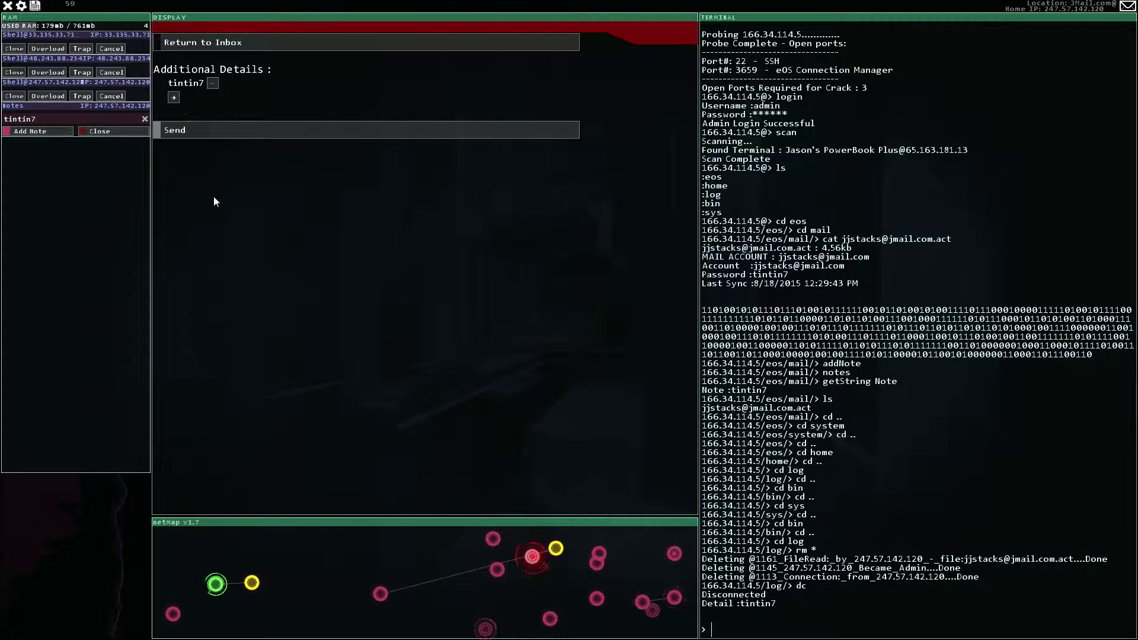
left_click(196, 134)
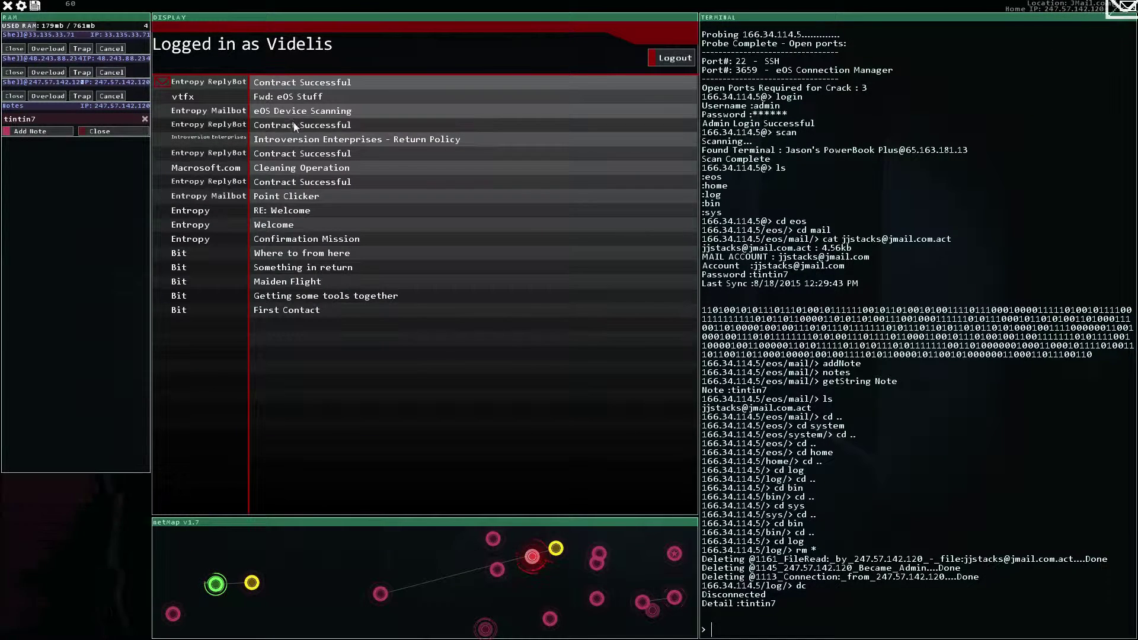
Read the Contract Successful message (ranking 19 of 100) and return to the inbox
left_click(312, 83)
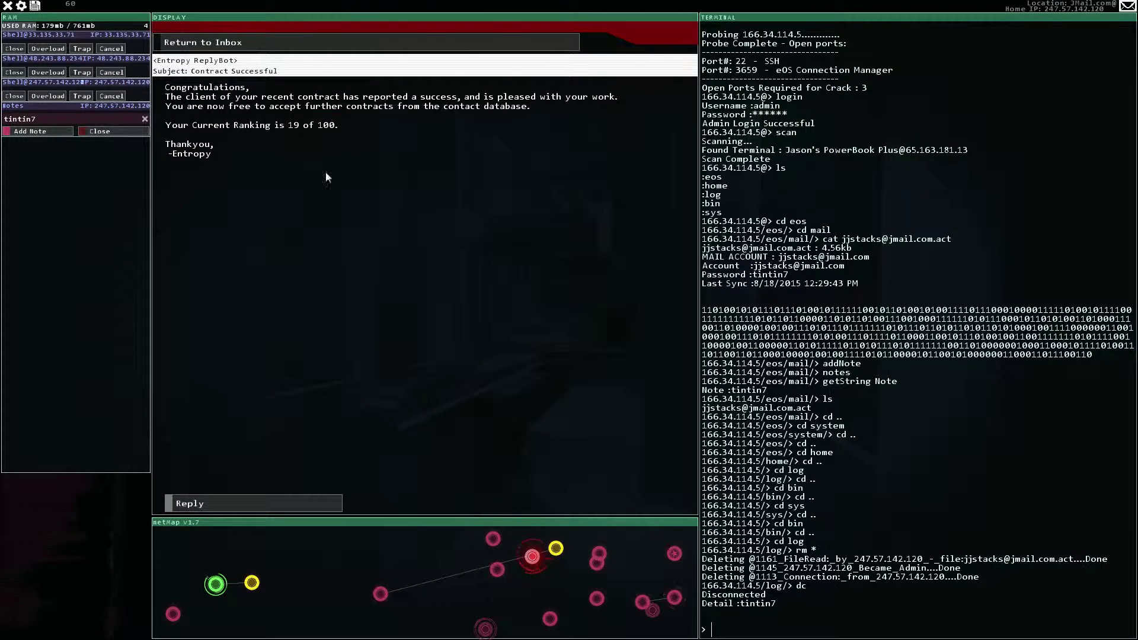
left_click(205, 43)
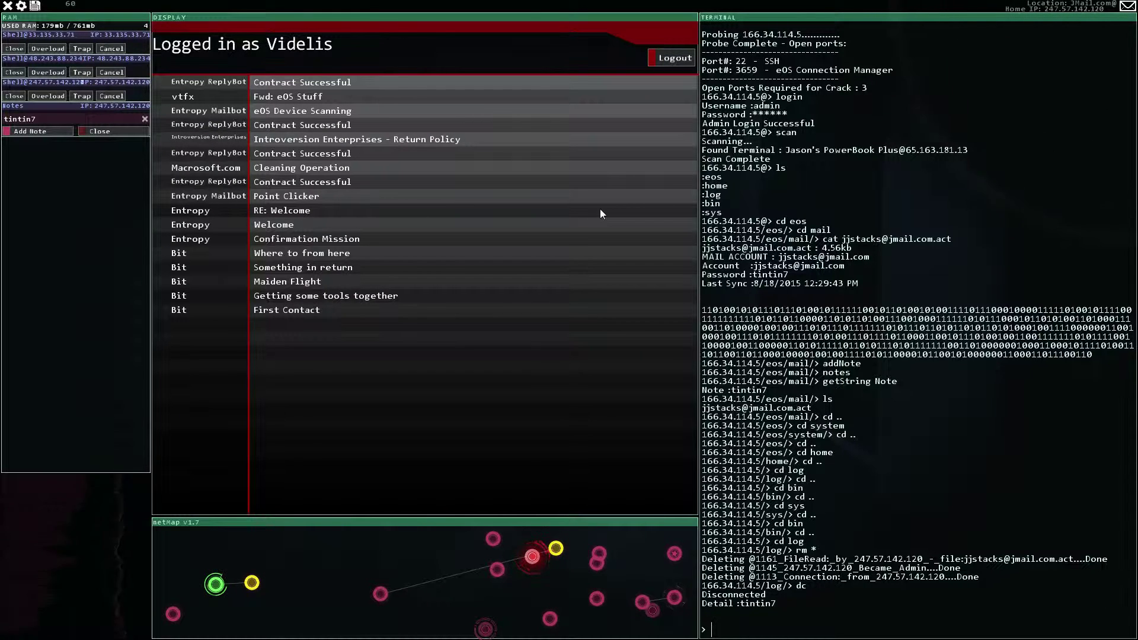